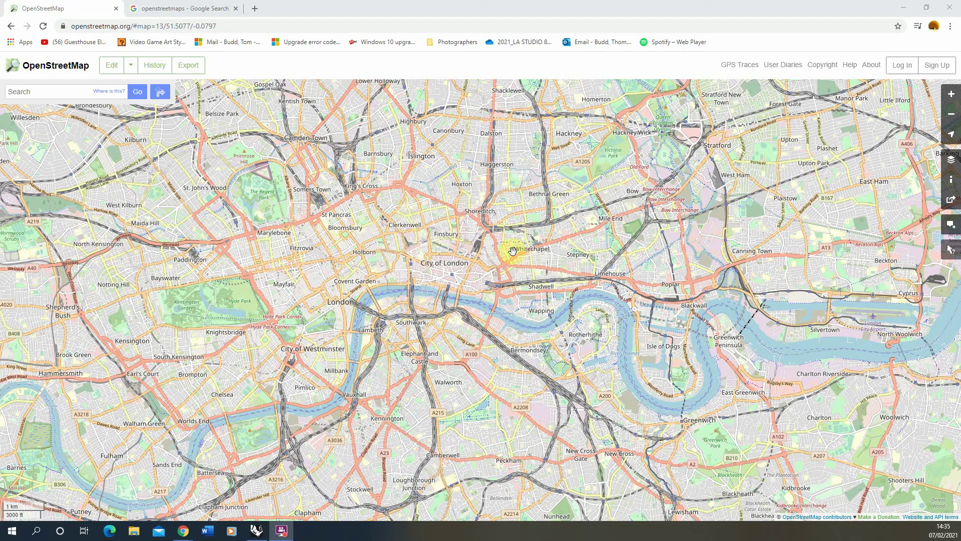
# Step: Pan and zoom OpenStreetMap to centre Lambeth Bridge at zoom level 16
pyautogui.moveTo(431, 292); pyautogui.dragTo(452, 267)
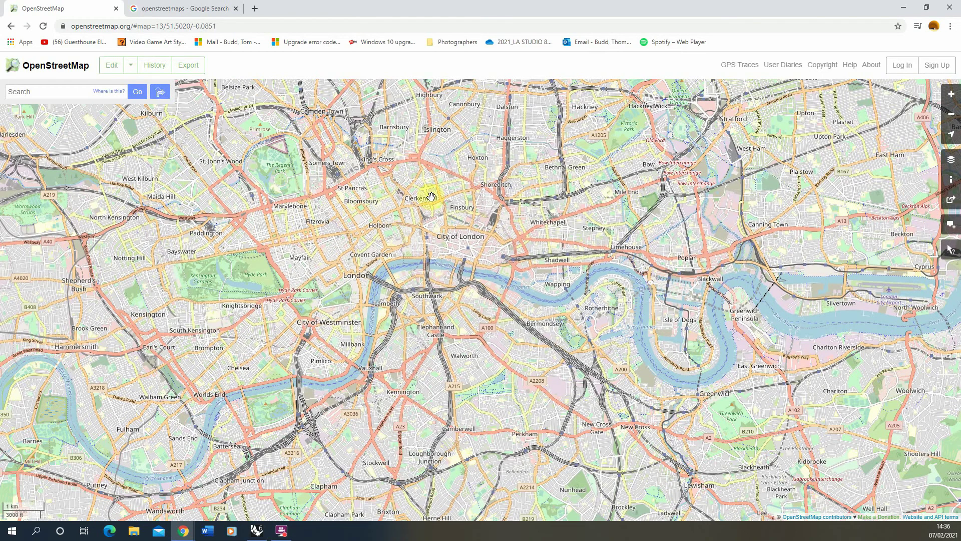
pyautogui.moveTo(364, 263); pyautogui.dragTo(365, 297)
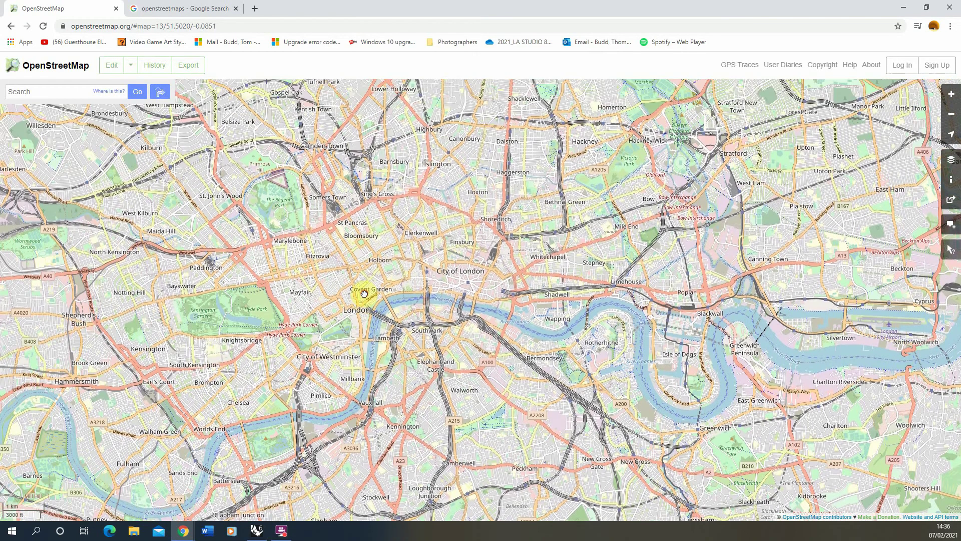
pyautogui.moveTo(389, 441); pyautogui.dragTo(429, 306)
pyautogui.scroll(1, 373, 313)
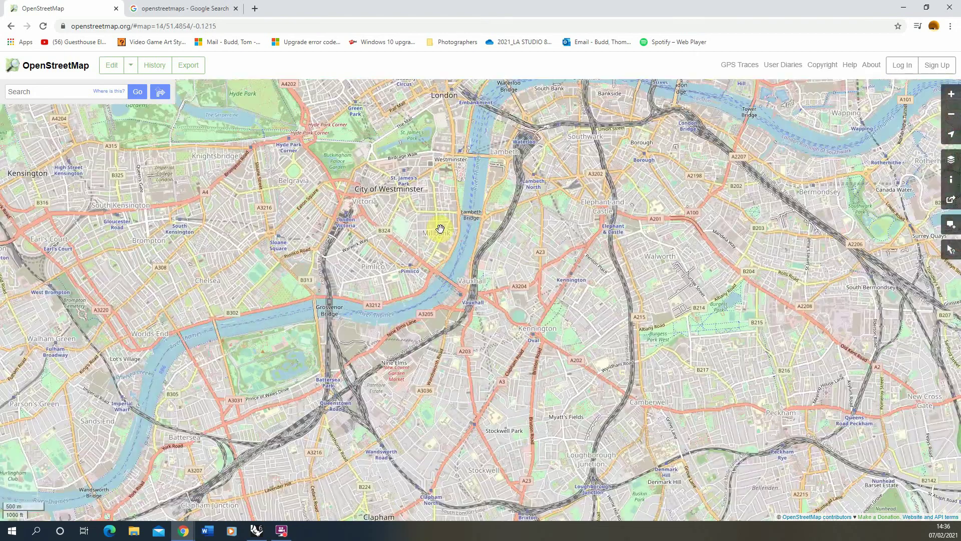
pyautogui.moveTo(439, 225); pyautogui.dragTo(393, 296)
pyautogui.scroll(1, 428, 284)
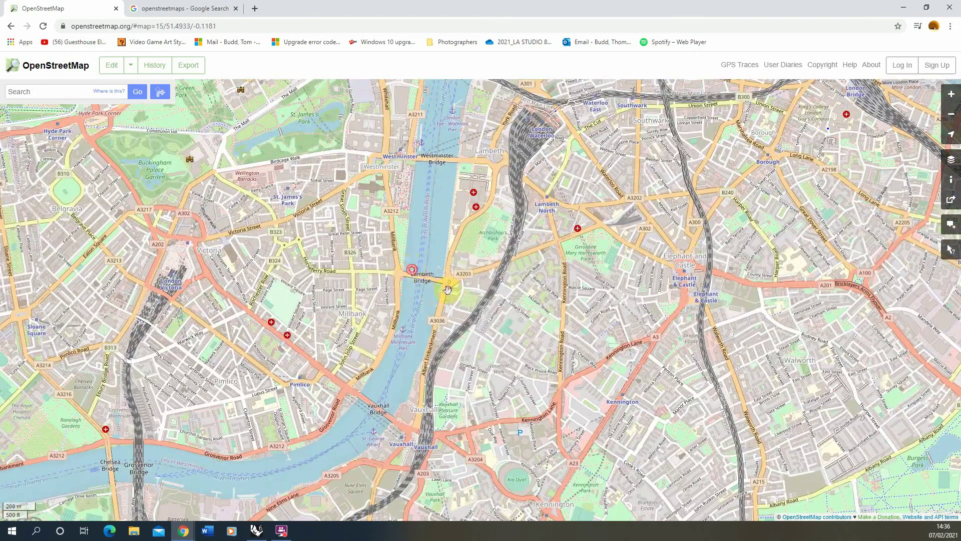
pyautogui.scroll(1, 419, 264)
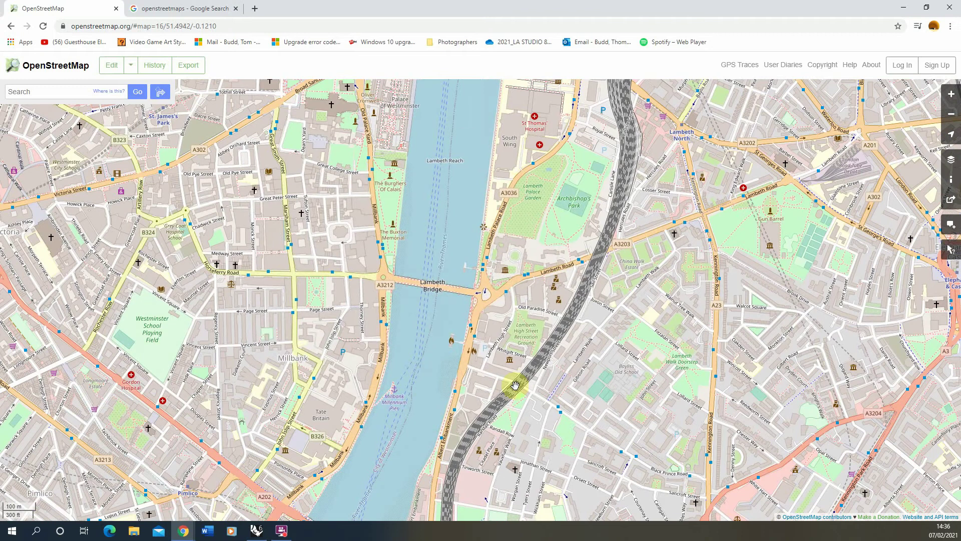
pyautogui.click(422, 359)
pyautogui.moveTo(423, 359); pyautogui.dragTo(415, 362)
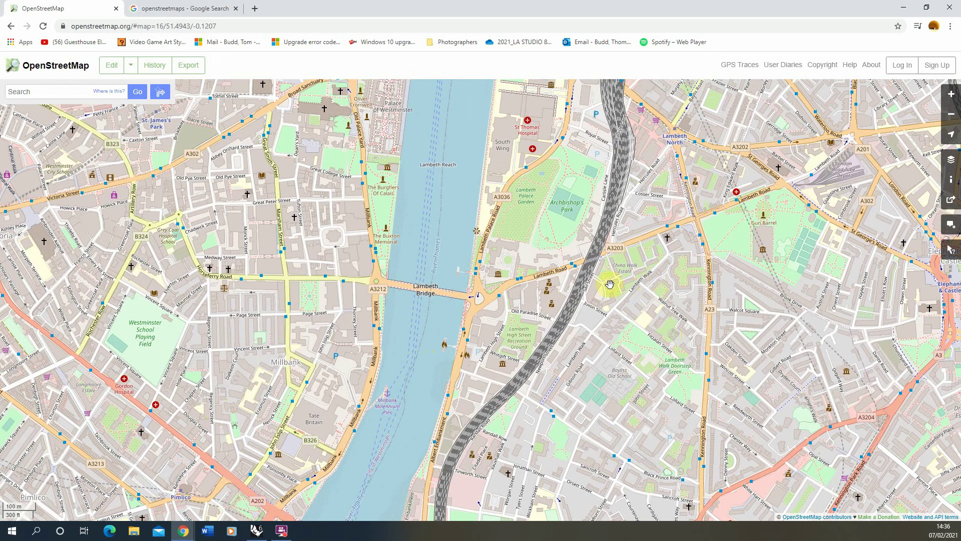
# Step: Export the map view via Share as a PDF at scale 1:5550
pyautogui.click(950, 203)
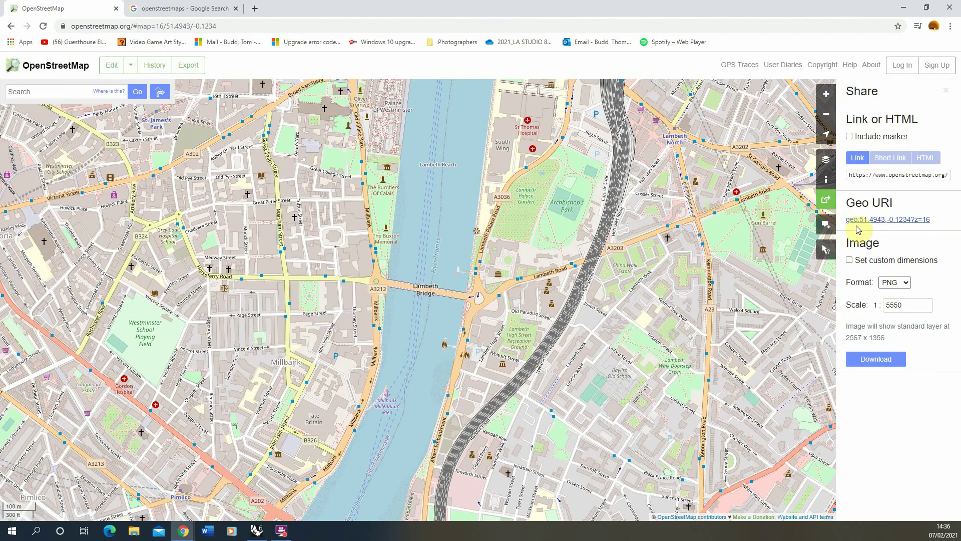
pyautogui.click(896, 284)
pyautogui.click(893, 319)
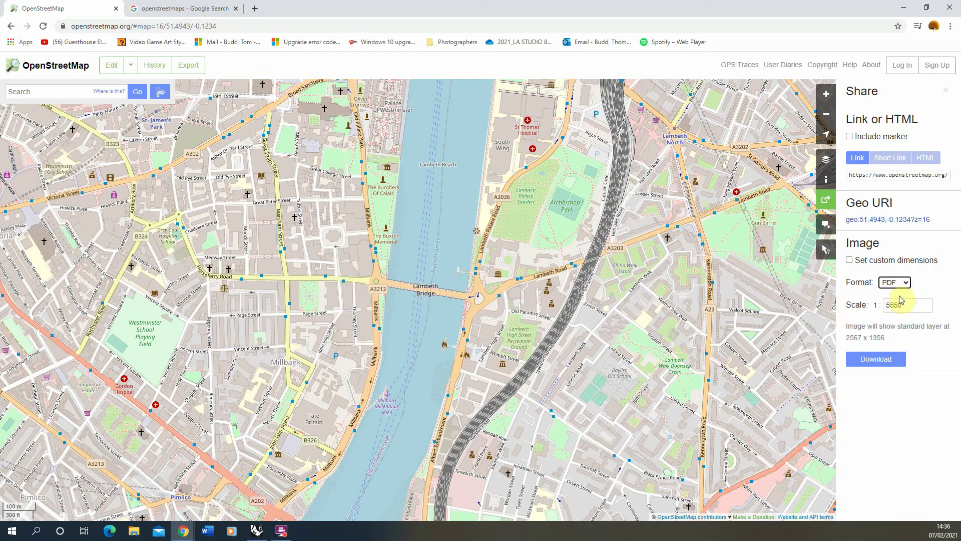
pyautogui.click(906, 304)
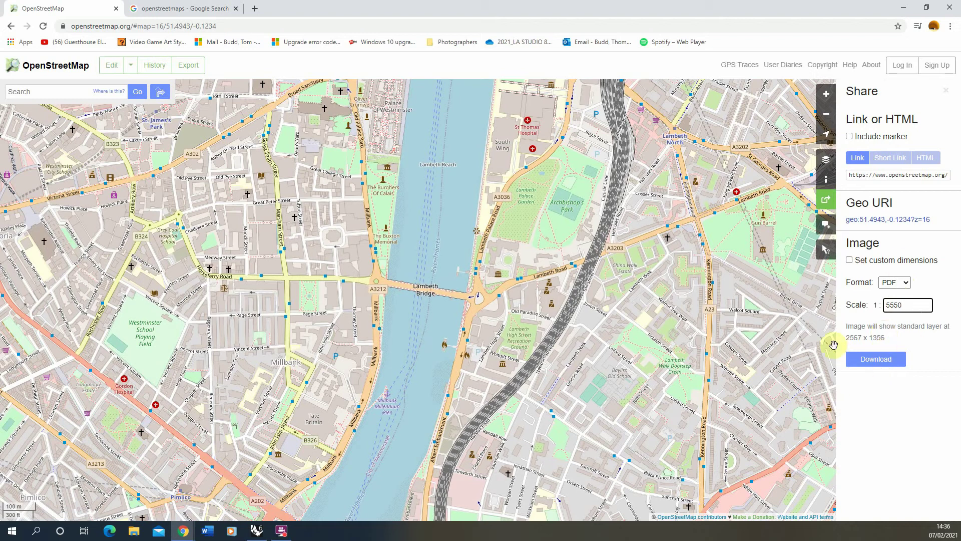
pyautogui.click(875, 365)
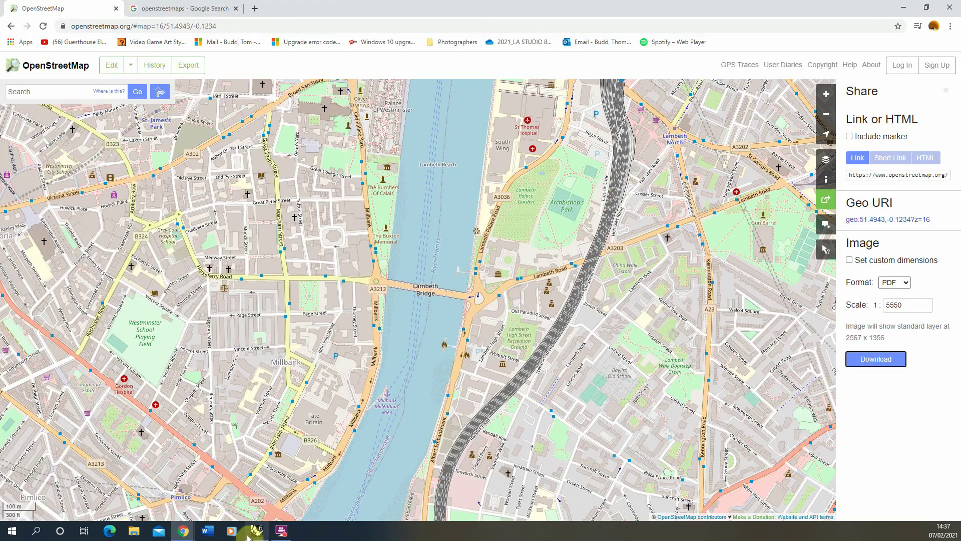
# Step: Switch to Rhino, maximize the Top viewport and zoom out
pyautogui.click(256, 531)
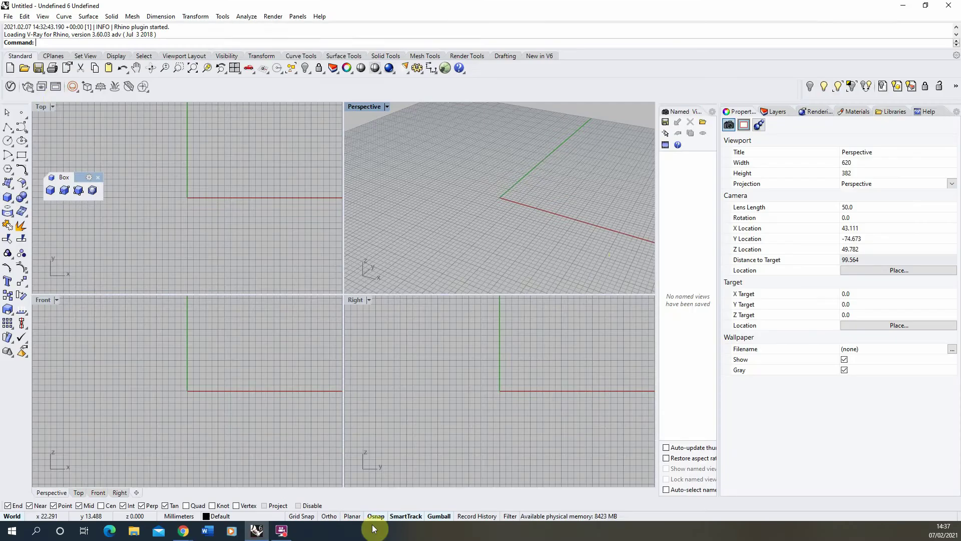
pyautogui.doubleClick(41, 108)
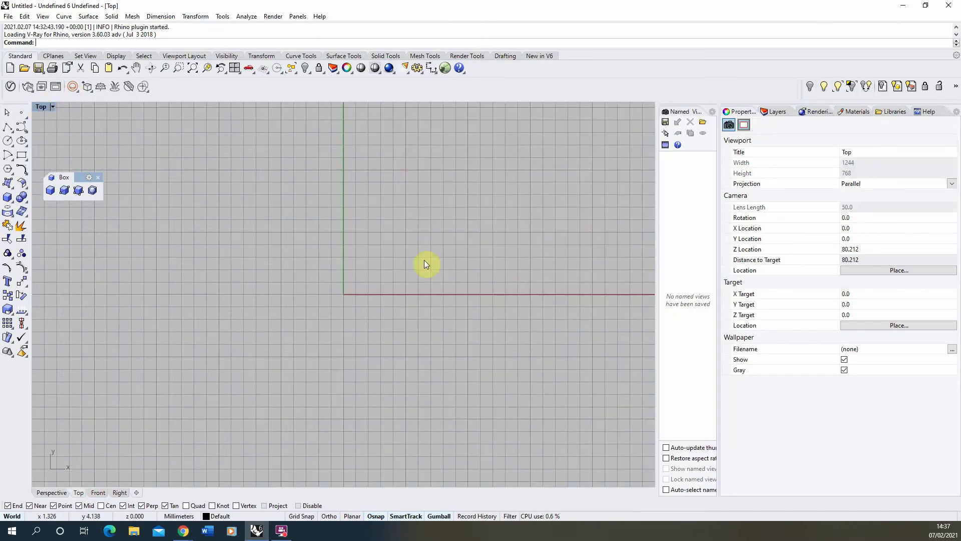
pyautogui.scroll(-5, 352, 303)
pyautogui.scroll(-2, 273, 335)
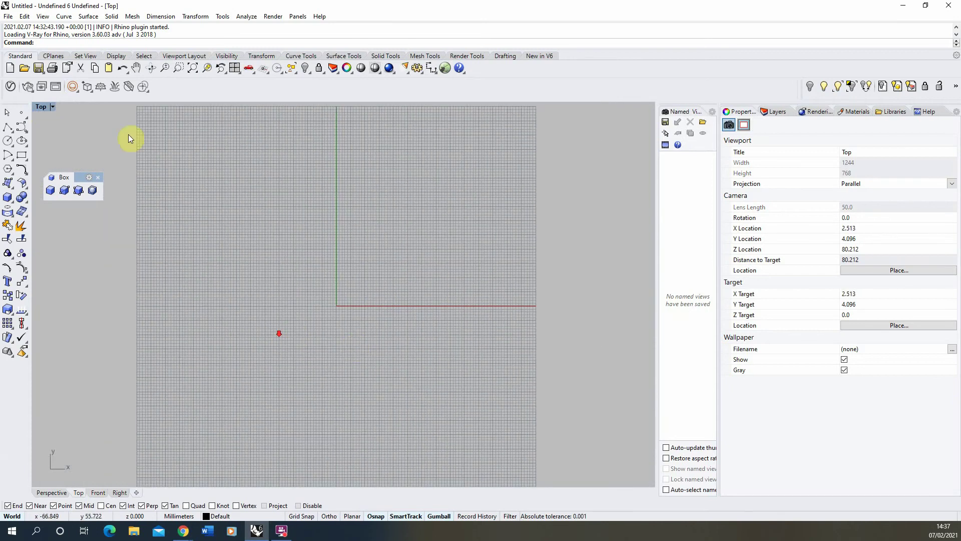
# Step: Import map (4).pdf from the Downloads folder
pyautogui.click(8, 16)
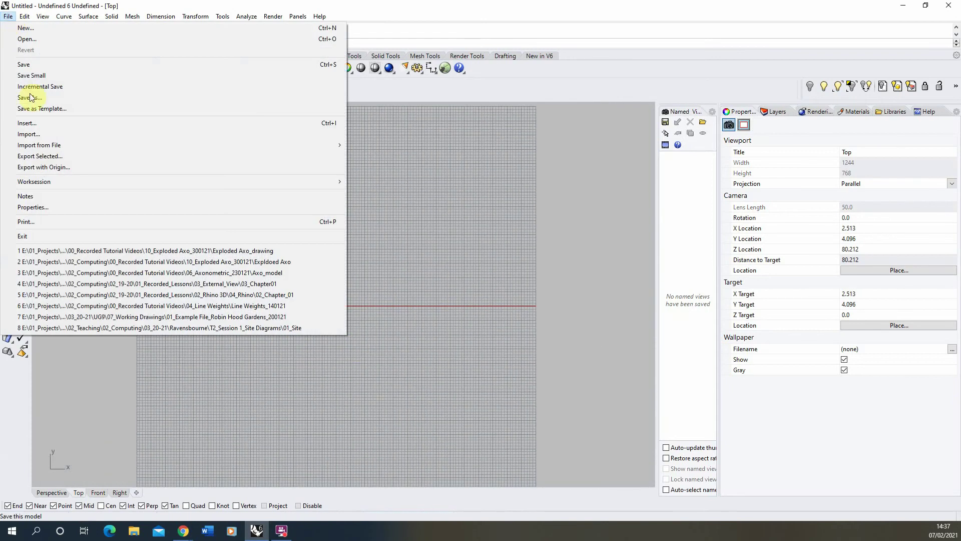
pyautogui.click(46, 135)
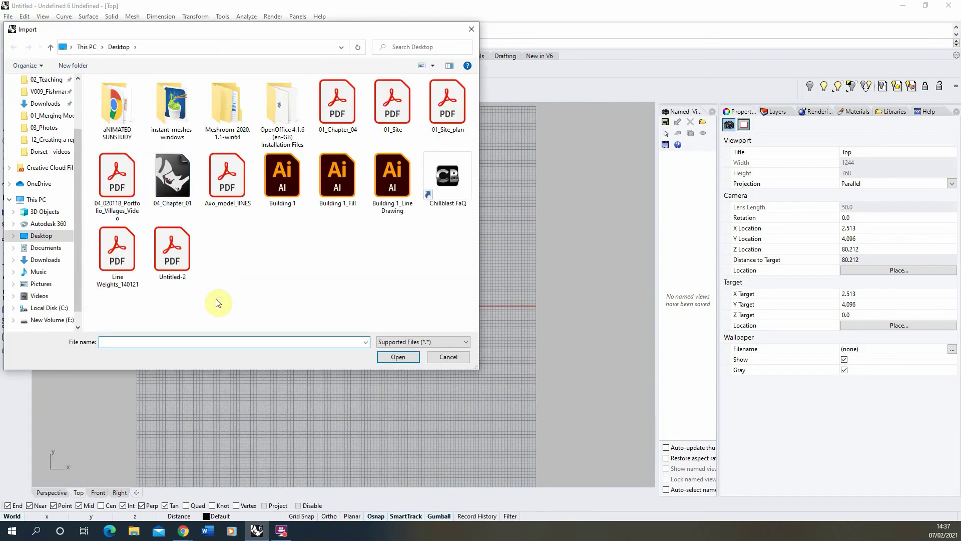
pyautogui.click(49, 260)
pyautogui.click(126, 114)
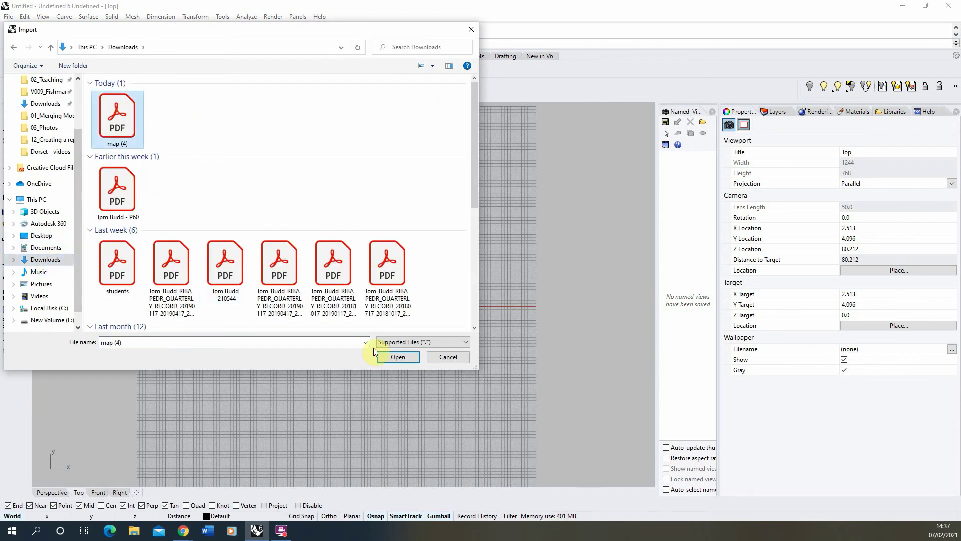
pyautogui.click(398, 356)
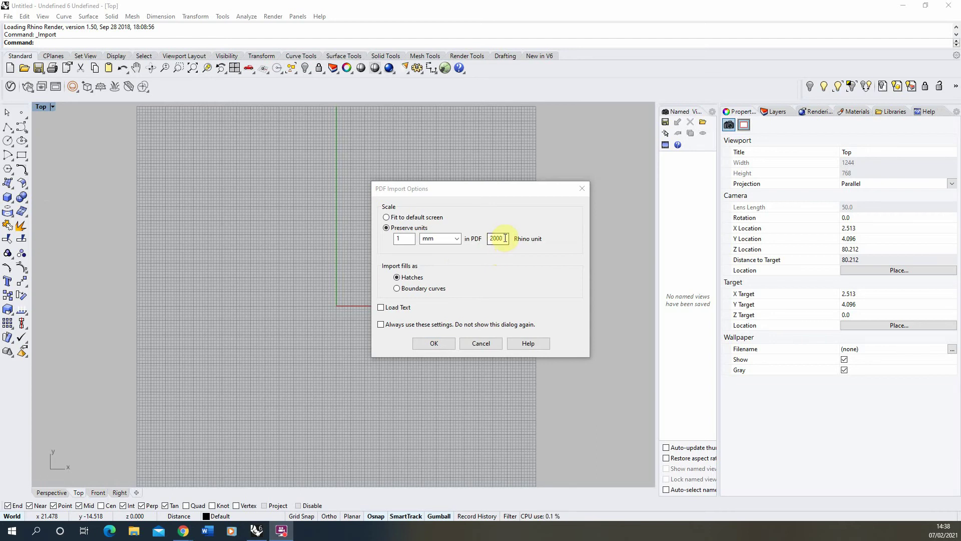
# Step: Set the PDF import scale to 1 mm = 5550 Rhino units, keeping fills as hatches, and import
pyautogui.click(400, 238)
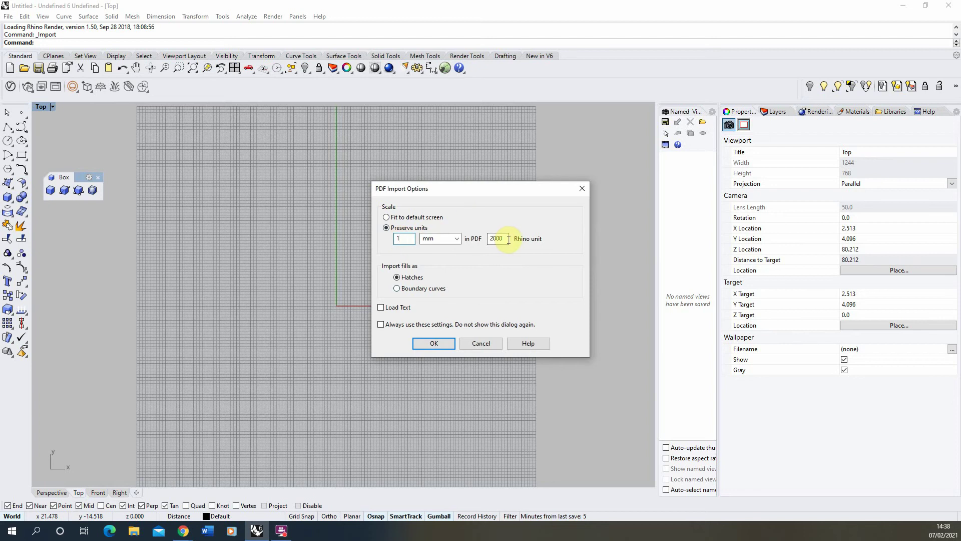
pyautogui.moveTo(500, 239); pyautogui.dragTo(481, 239)
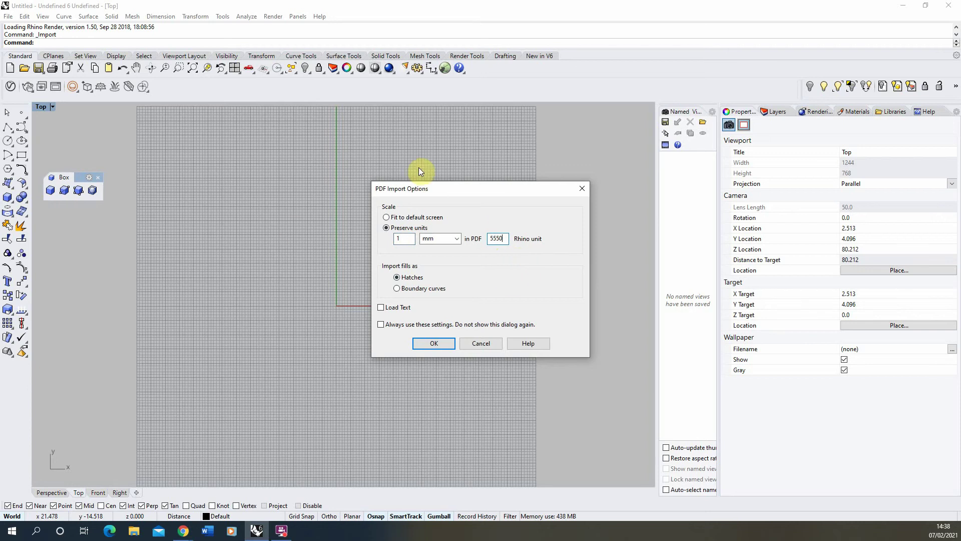
pyautogui.click(440, 344)
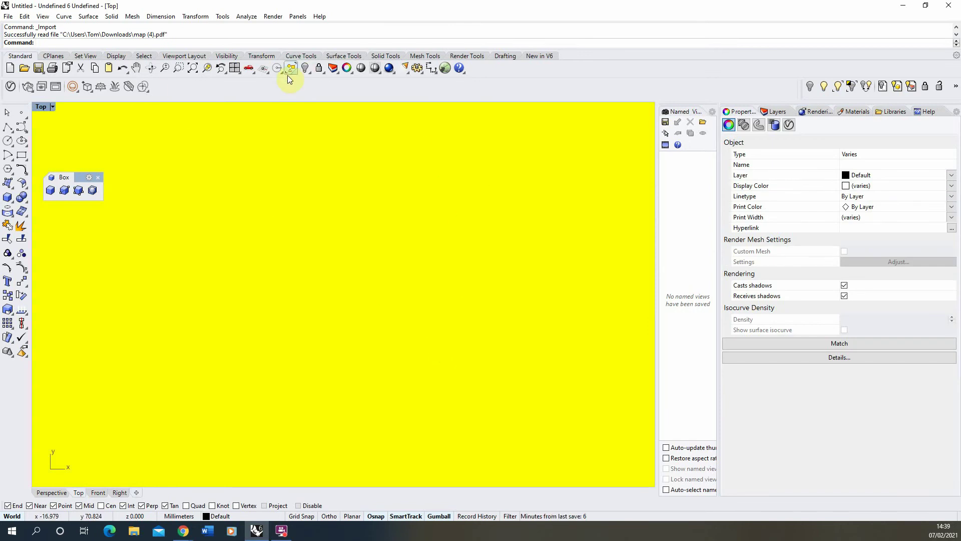
# Step: Zoom to fit the imported map curves, then deselect them
pyautogui.click(195, 73)
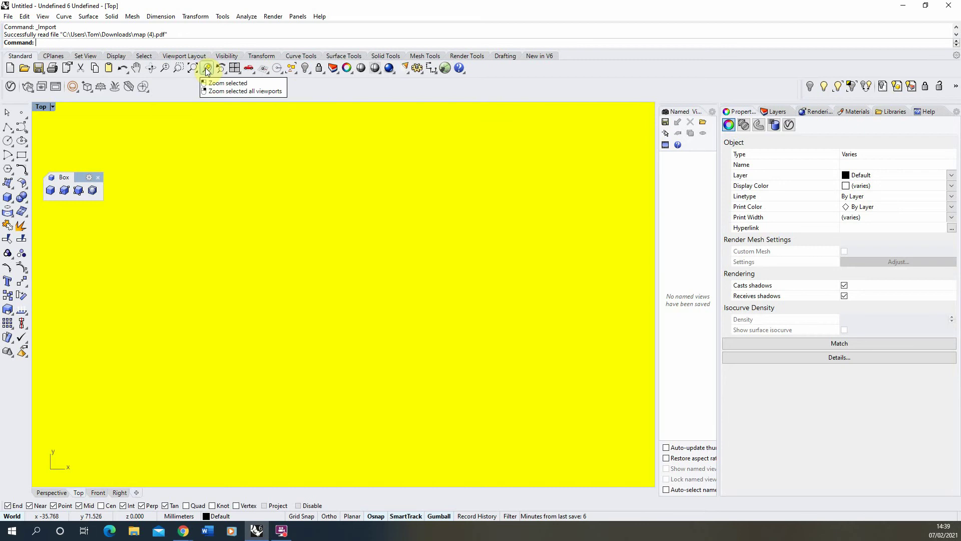
pyautogui.click(206, 70)
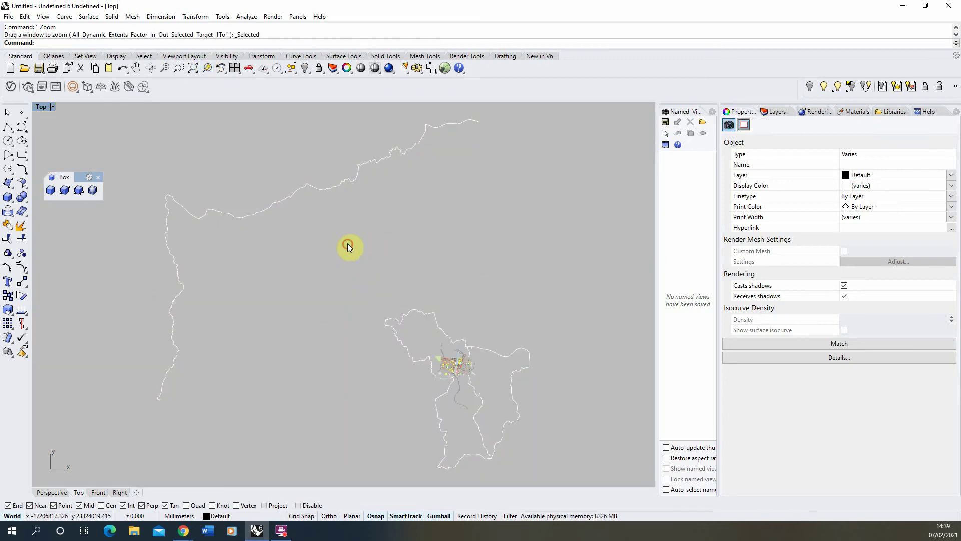
pyautogui.click(326, 239)
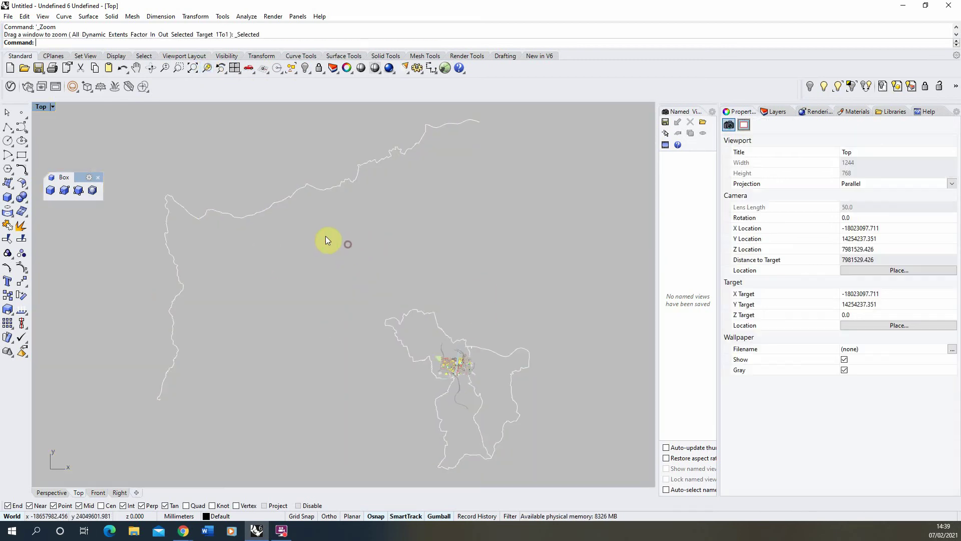
# Step: Zoom into Lambeth Bridge, dismissing the Selection Menu with None
pyautogui.click(426, 142)
pyautogui.click(344, 267)
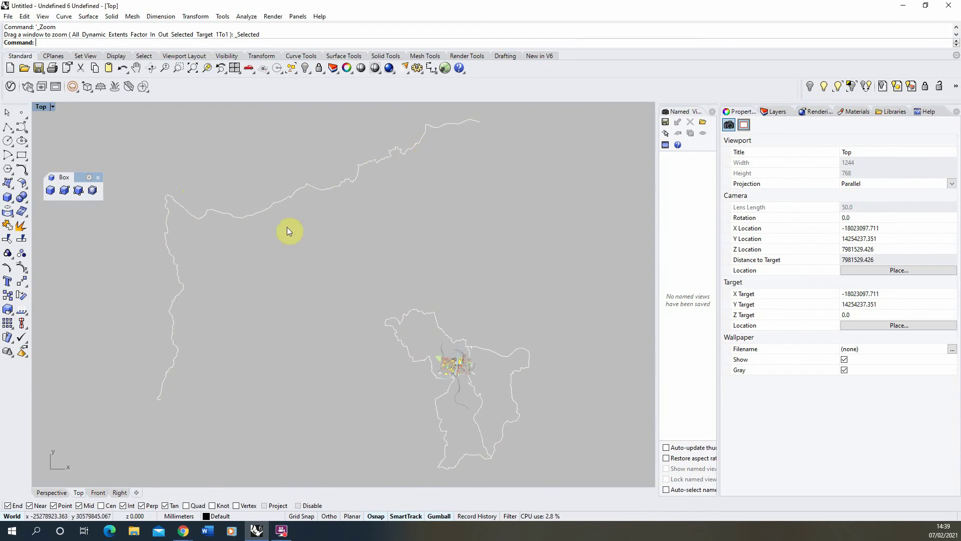
pyautogui.scroll(10, 478, 401)
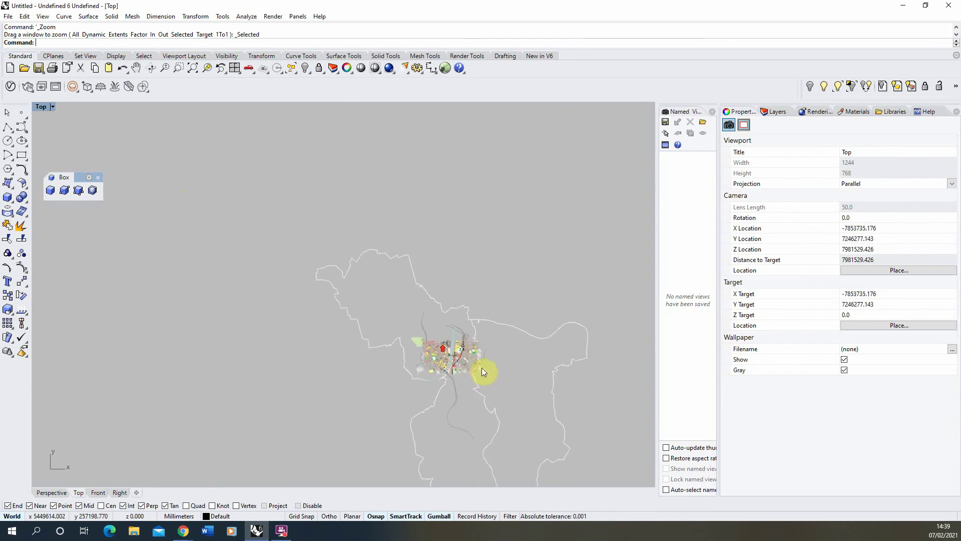
pyautogui.scroll(4, 440, 365)
pyautogui.scroll(-3, 407, 367)
pyautogui.click(474, 184)
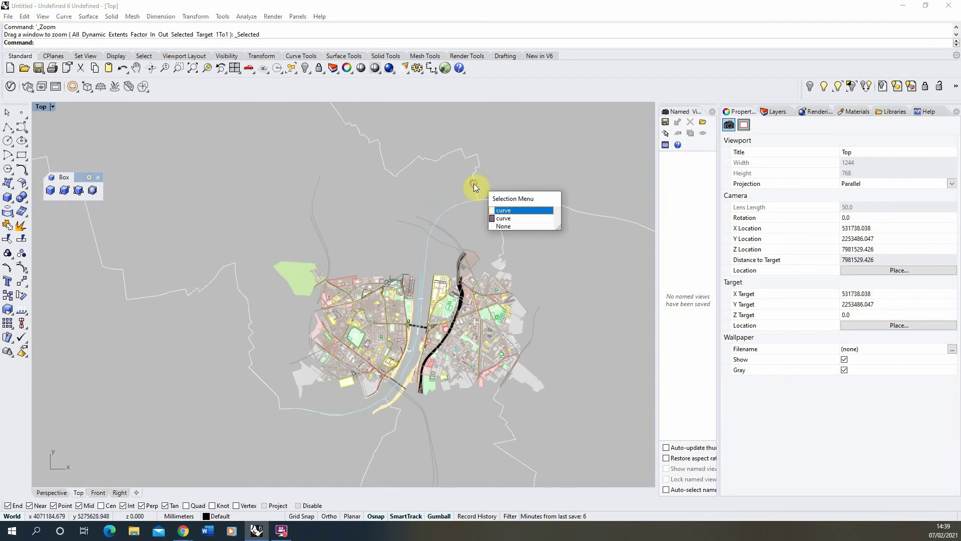
pyautogui.click(579, 289)
pyautogui.scroll(15, 474, 365)
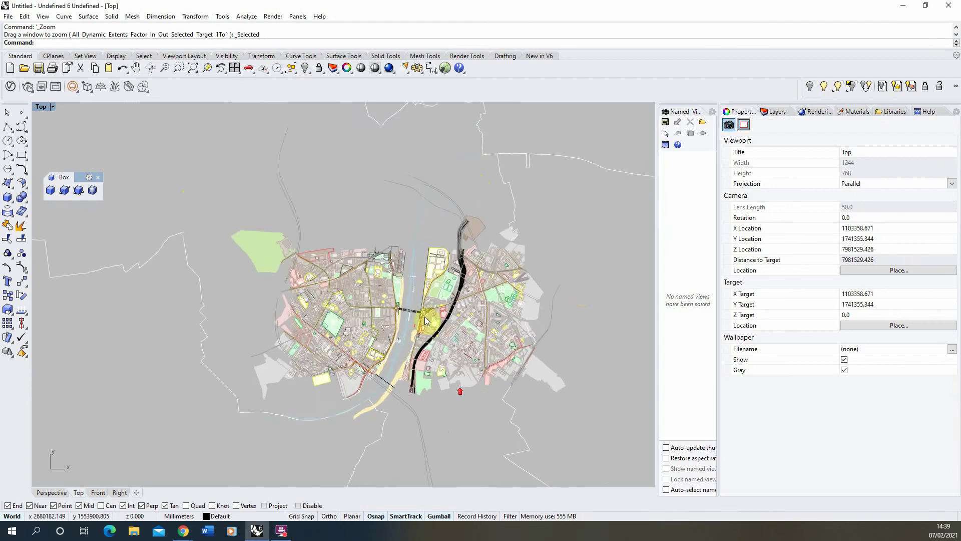
pyautogui.scroll(-10, 335, 289)
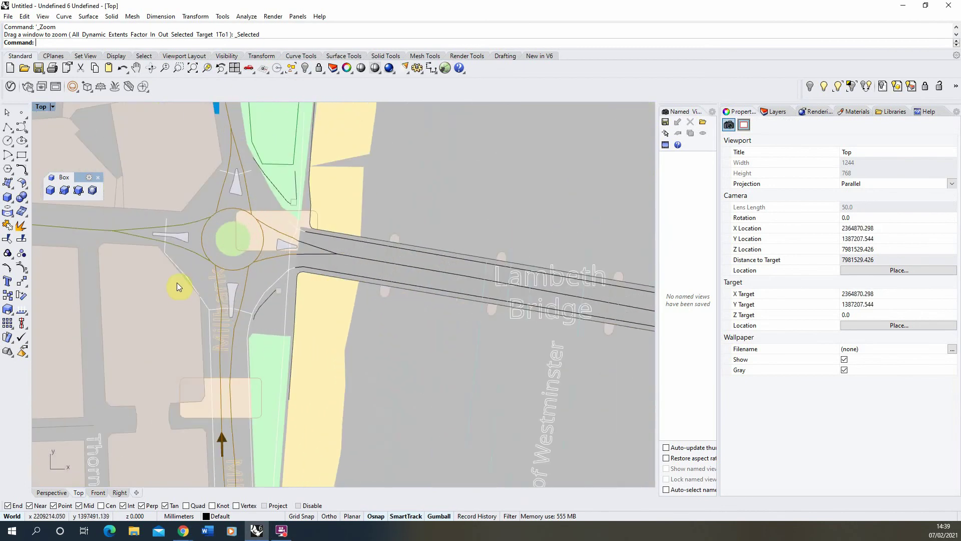
pyautogui.scroll(12, 442, 300)
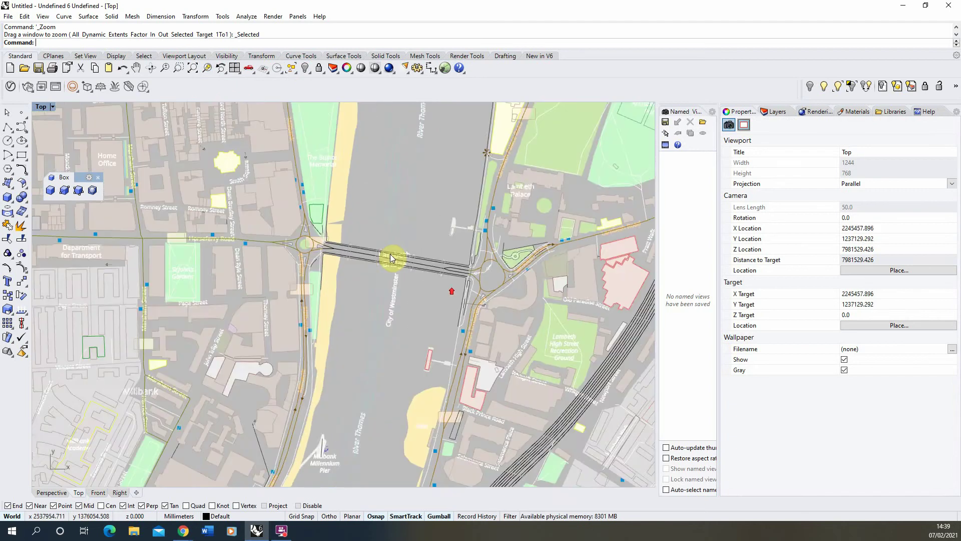
pyautogui.scroll(-3, 474, 299)
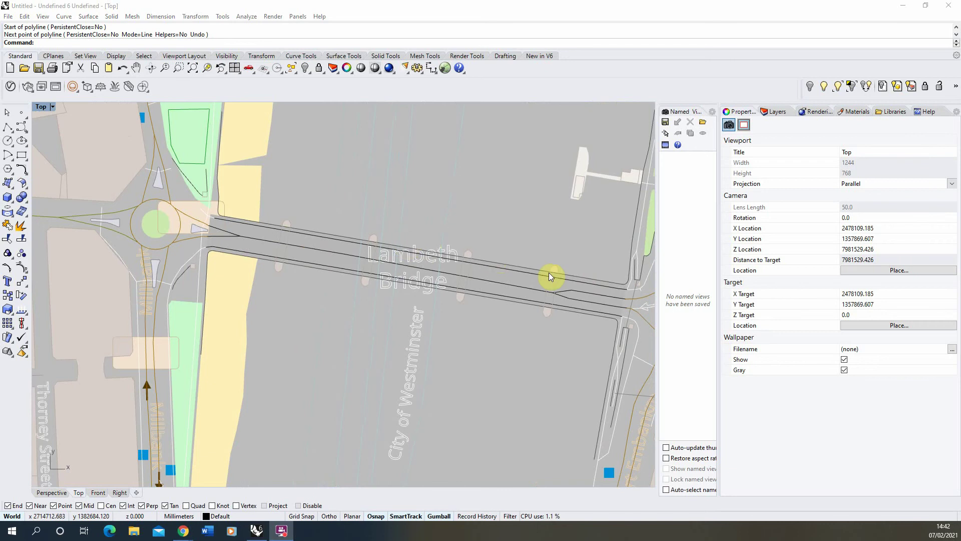
pyautogui.scroll(2, 318, 249)
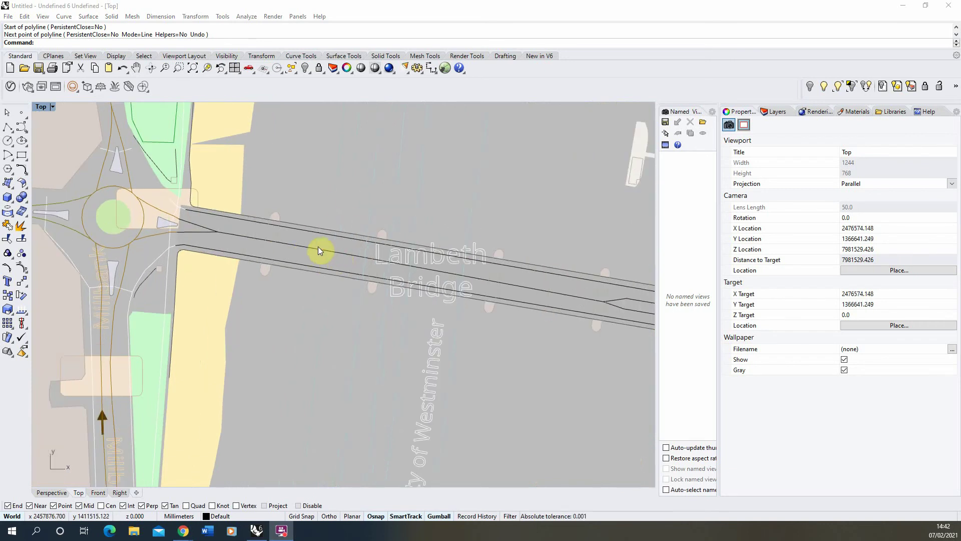
pyautogui.click(8, 129)
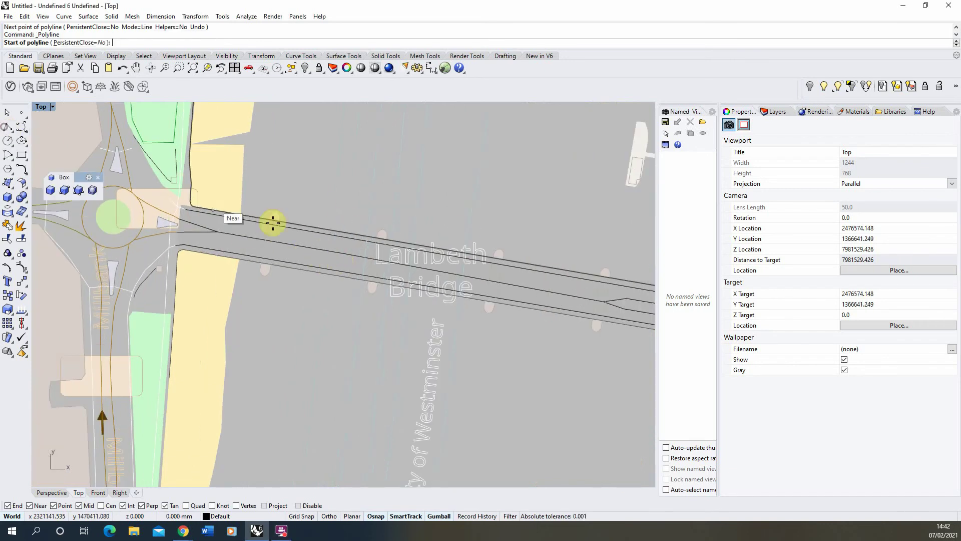
pyautogui.scroll(2, 331, 229)
pyautogui.click(334, 227)
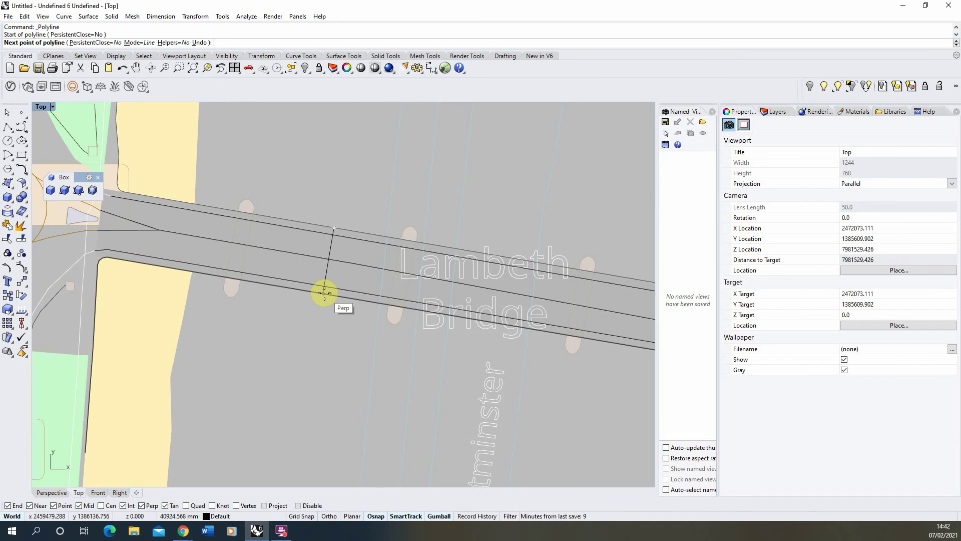
pyautogui.scroll(-6, 325, 293)
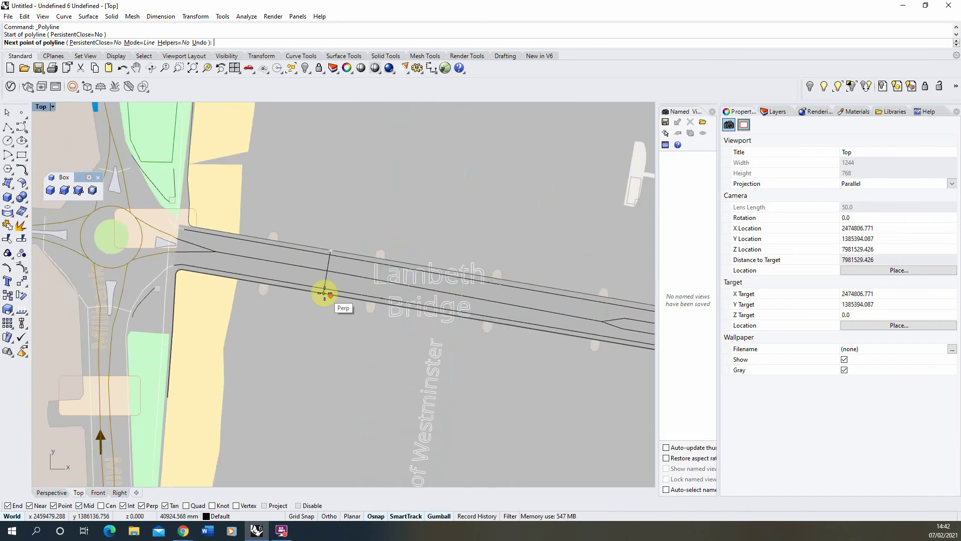
pyautogui.scroll(3, 324, 293)
pyautogui.scroll(2, 325, 292)
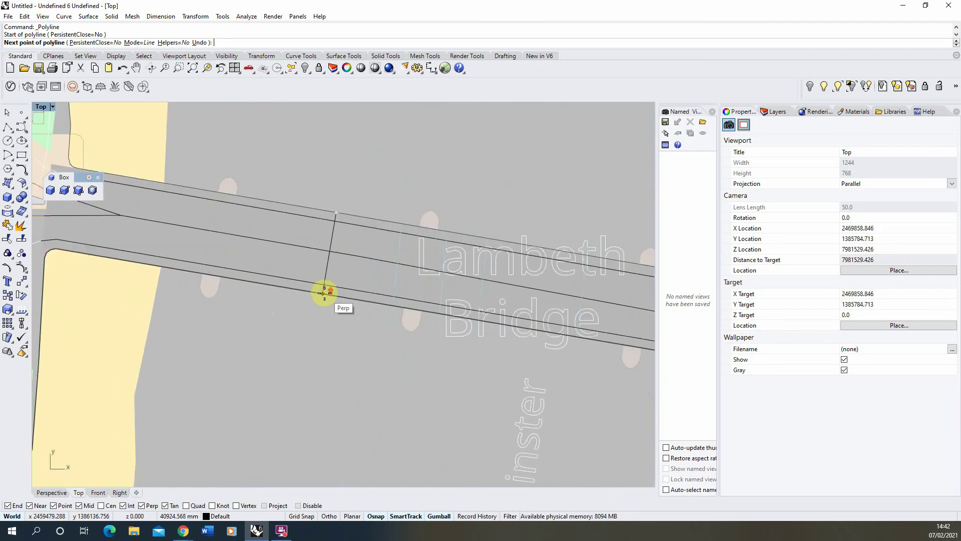
pyautogui.scroll(-6, 324, 293)
pyautogui.scroll(4, 324, 293)
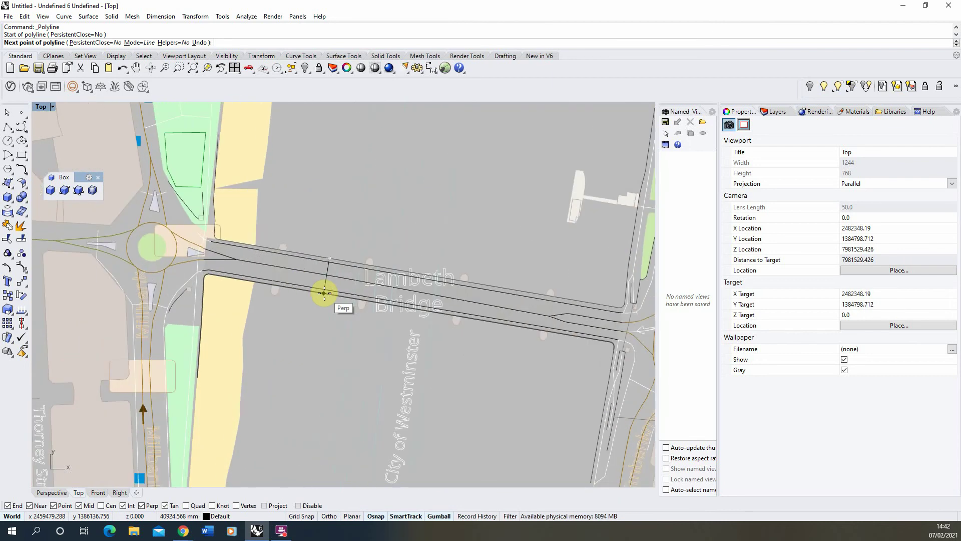
# Step: Cancel the Rhino line and bring up Lambeth Bridge in Google Maps
pyautogui.press('Escape')
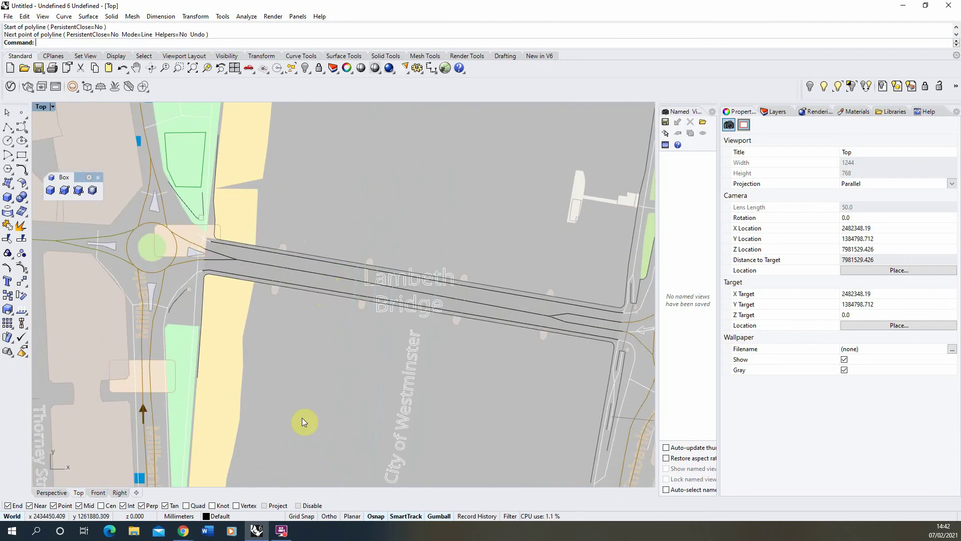
pyautogui.moveTo(183, 531)
pyautogui.click(258, 483)
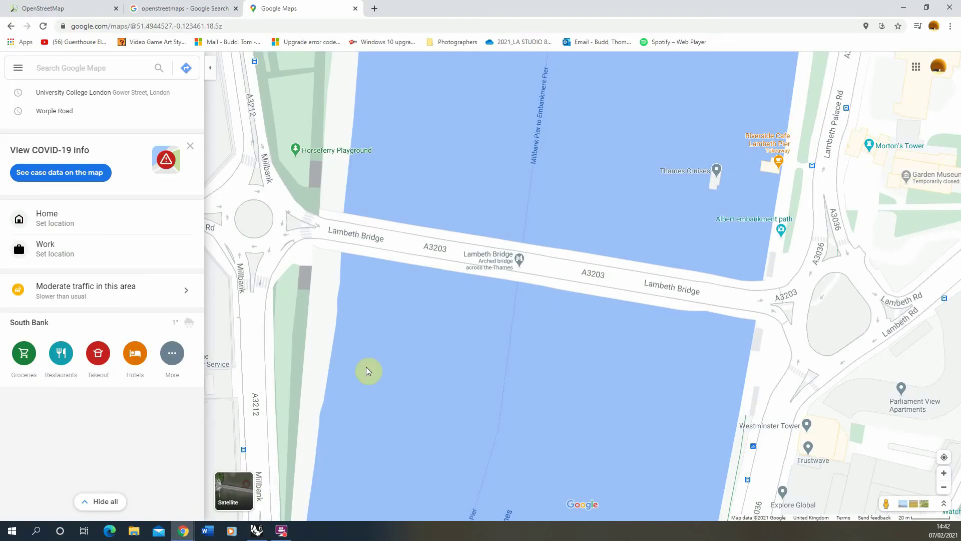
pyautogui.scroll(-3, 430, 282)
pyautogui.scroll(5, 540, 290)
pyautogui.scroll(1, 580, 301)
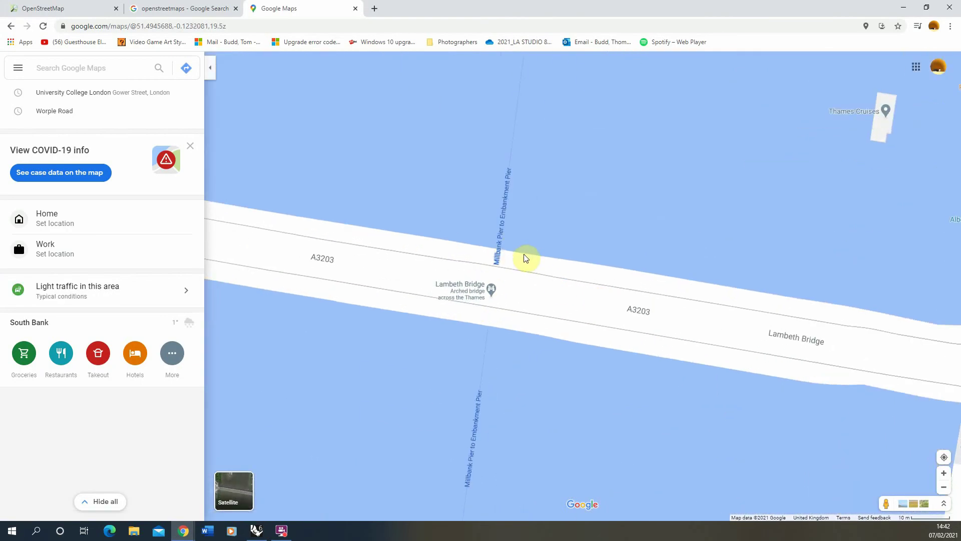
# Step: Measure the bridge deck across its edges as 20.38 m with Measure distance
pyautogui.rightClick(522, 255)
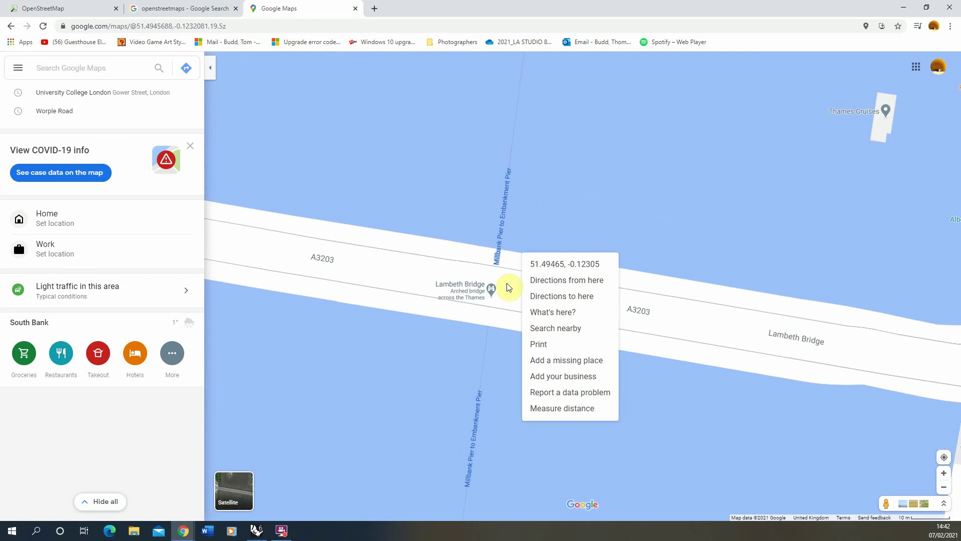
pyautogui.click(541, 408)
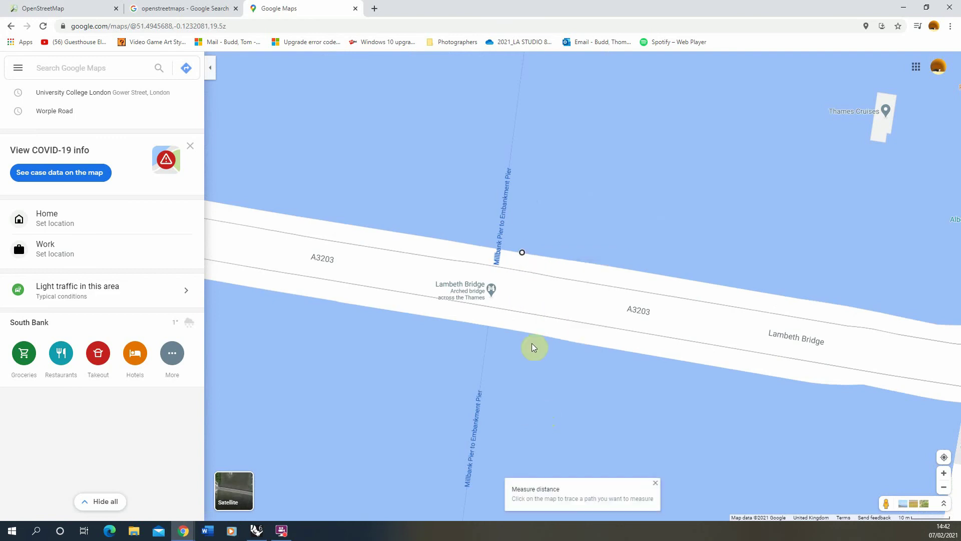
pyautogui.click(509, 330)
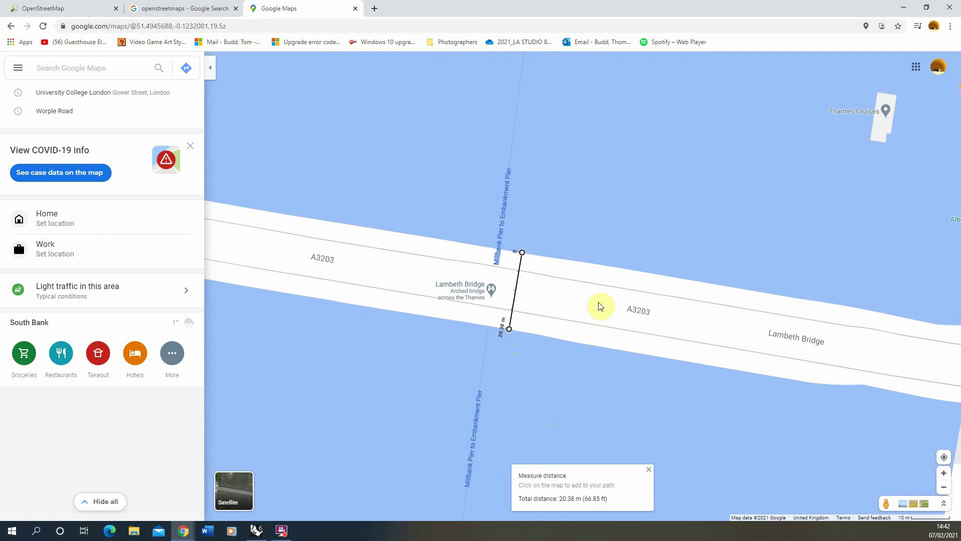
# Step: Back in Rhino, window-select all the imported map hatches and curves
pyautogui.click(258, 531)
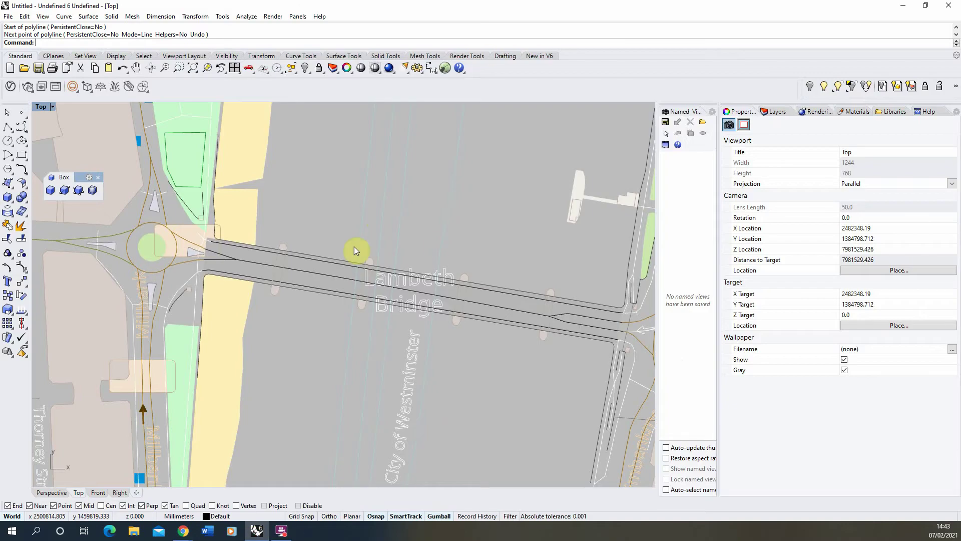
pyautogui.scroll(-10, 332, 247)
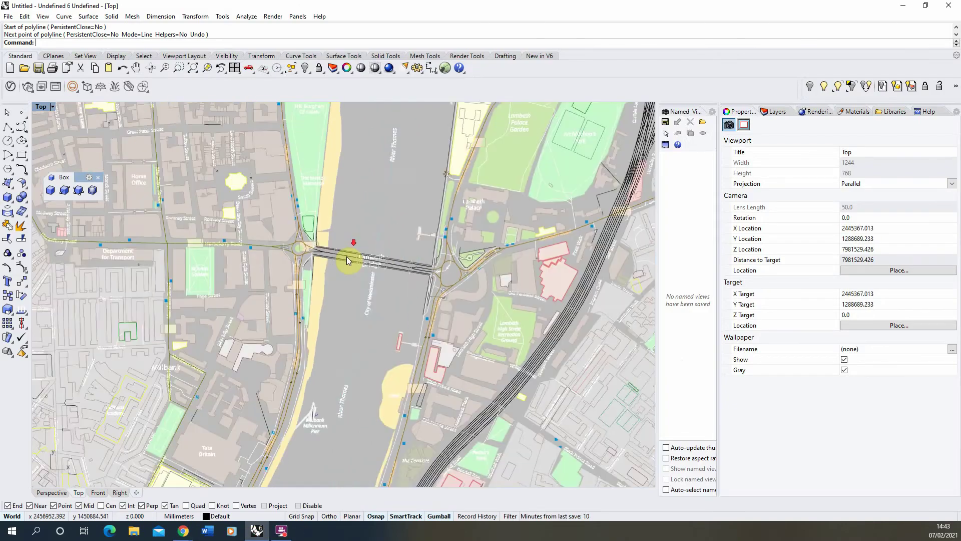
pyautogui.scroll(10, 372, 260)
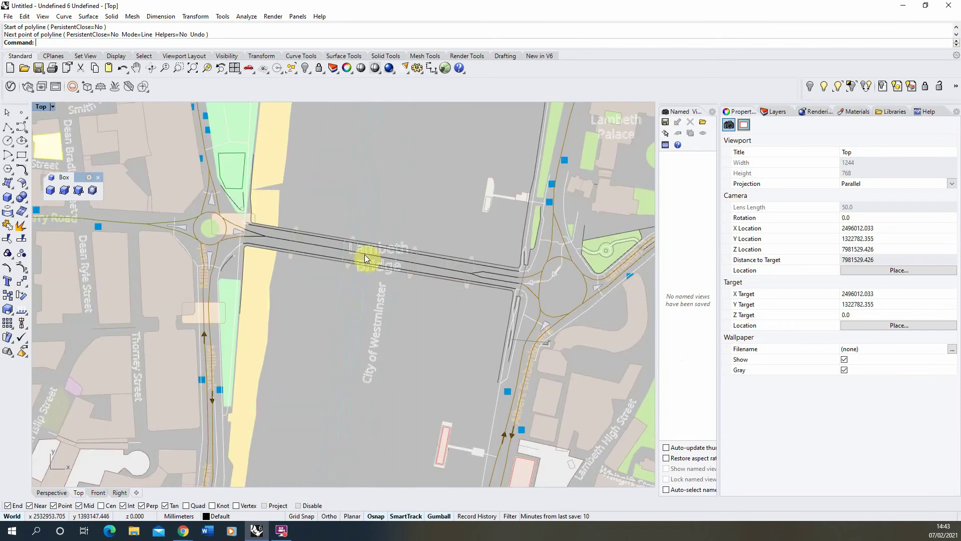
pyautogui.scroll(-15, 371, 252)
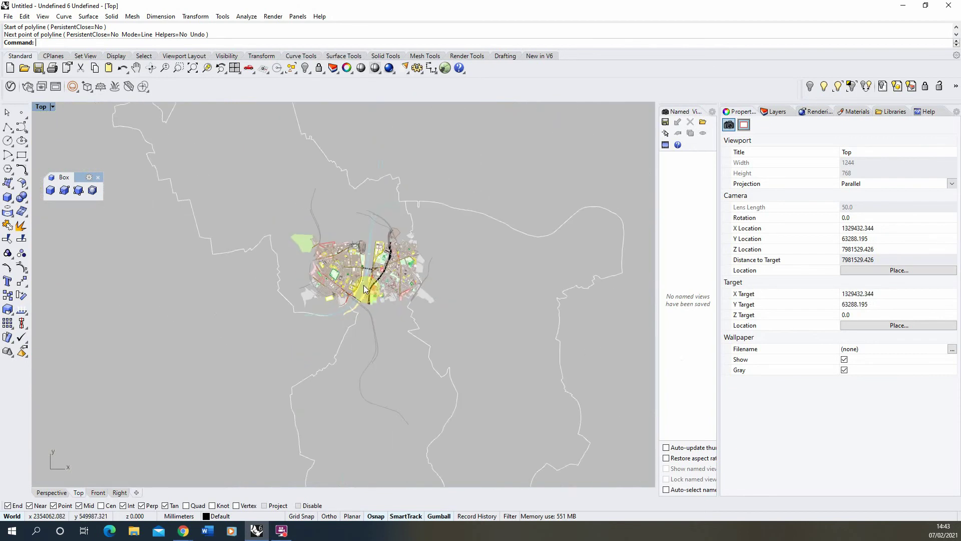
pyautogui.scroll(-6, 437, 248)
pyautogui.moveTo(567, 121); pyautogui.dragTo(224, 392)
pyautogui.scroll(15, 447, 262)
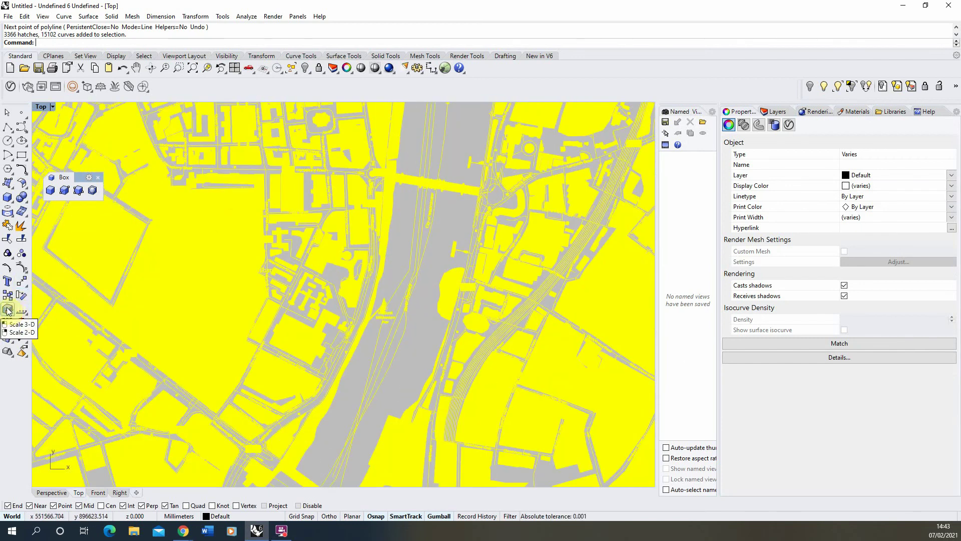
# Step: Scale the selection in 2D by 0.5 about a base point on the bridge
pyautogui.rightClick(8, 311)
pyautogui.scroll(5, 450, 166)
pyautogui.click(338, 217)
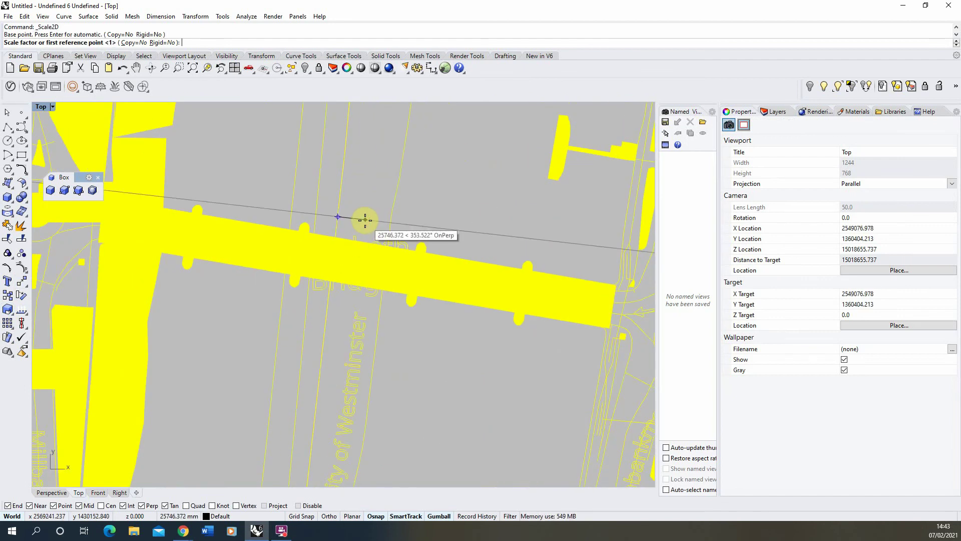
pyautogui.write('0.5')
pyautogui.click(365, 220)
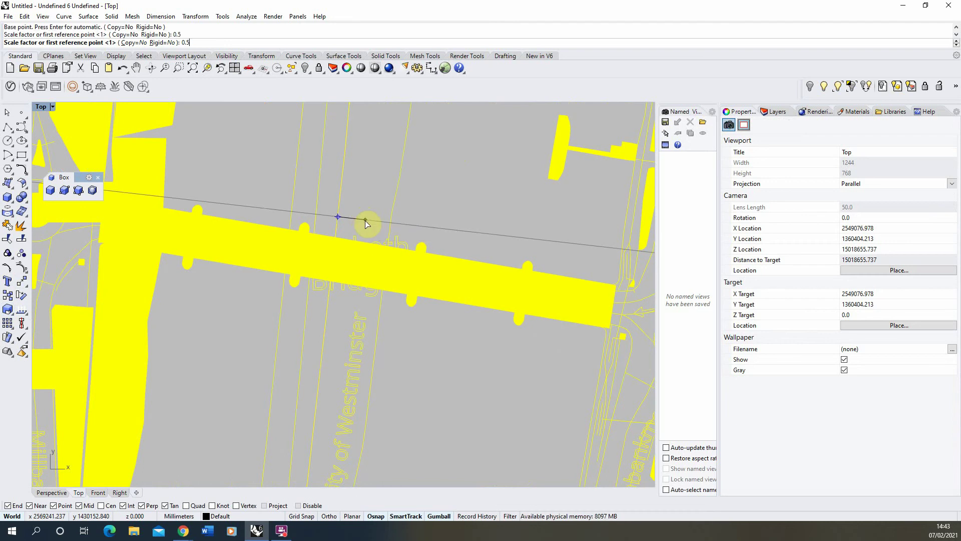
pyautogui.press('Return')
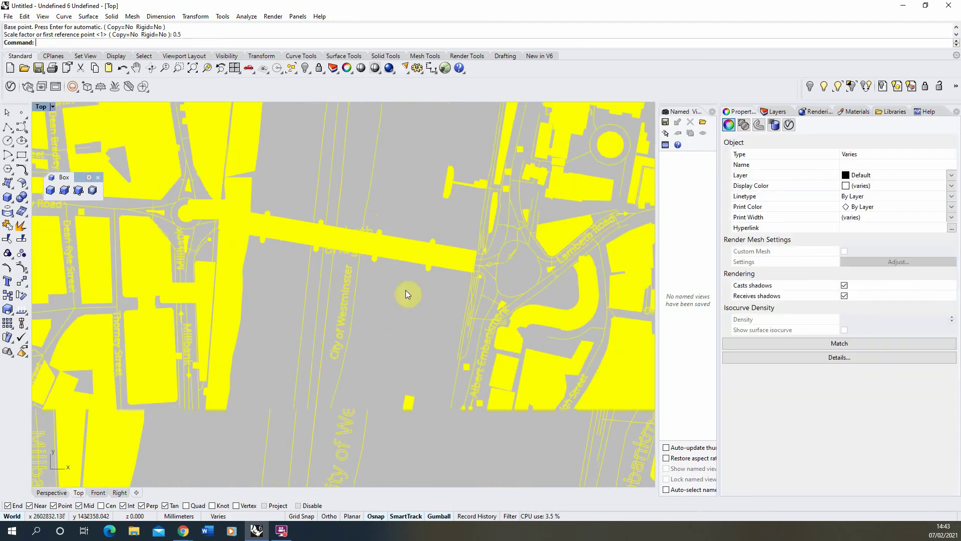
pyautogui.click(402, 198)
pyautogui.click(352, 239)
pyautogui.click(399, 175)
pyautogui.click(393, 218)
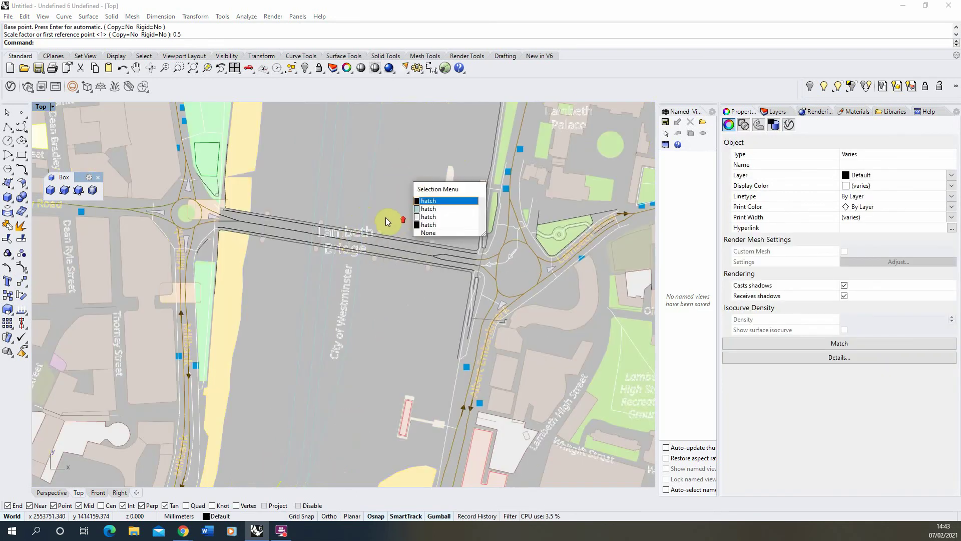
pyautogui.click(436, 231)
pyautogui.scroll(4, 355, 242)
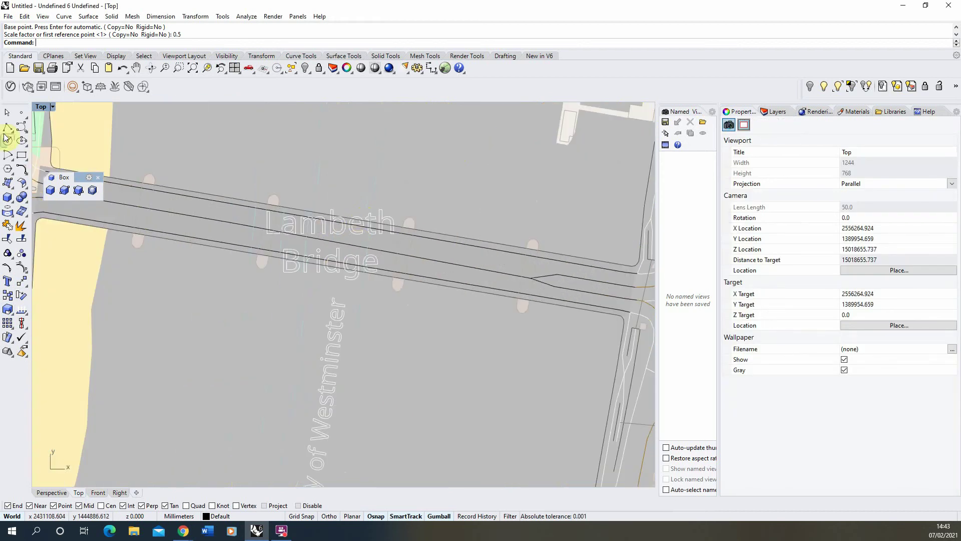
pyautogui.click(8, 126)
pyautogui.scroll(4, 243, 189)
pyautogui.click(233, 205)
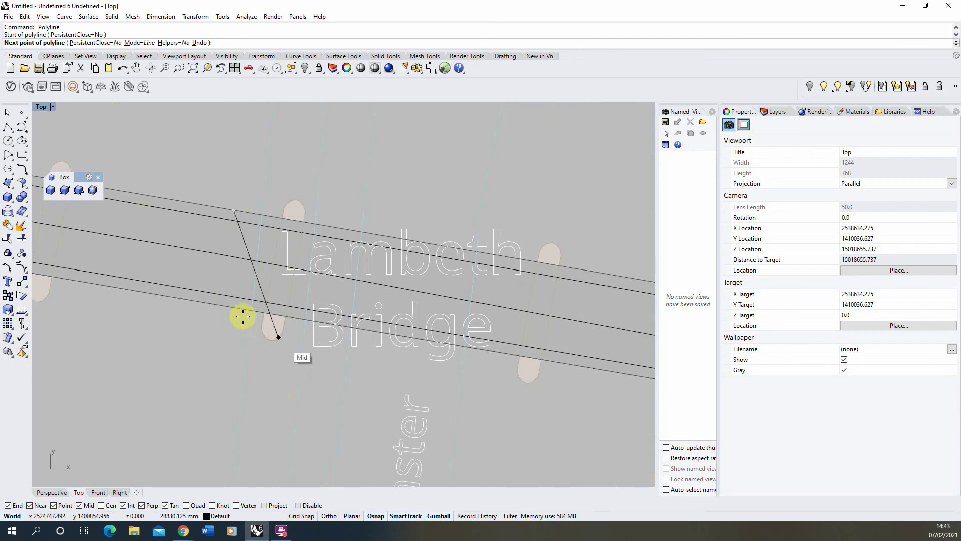
pyautogui.press('Escape')
pyautogui.scroll(-5, 270, 300)
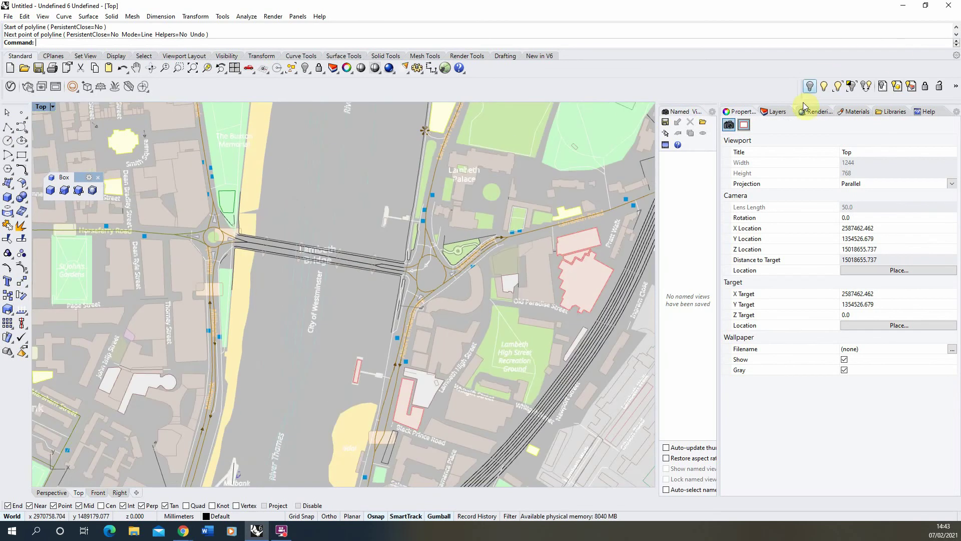
# Step: Open the Layers panel, showing only Default, and zoom around the scaled map
pyautogui.click(778, 112)
pyautogui.scroll(-8, 350, 225)
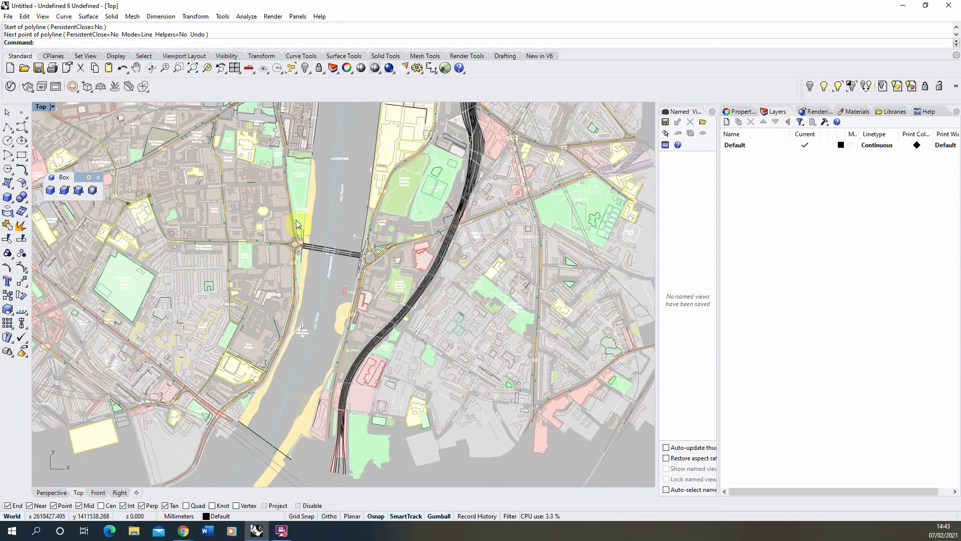
pyautogui.scroll(-5, 389, 350)
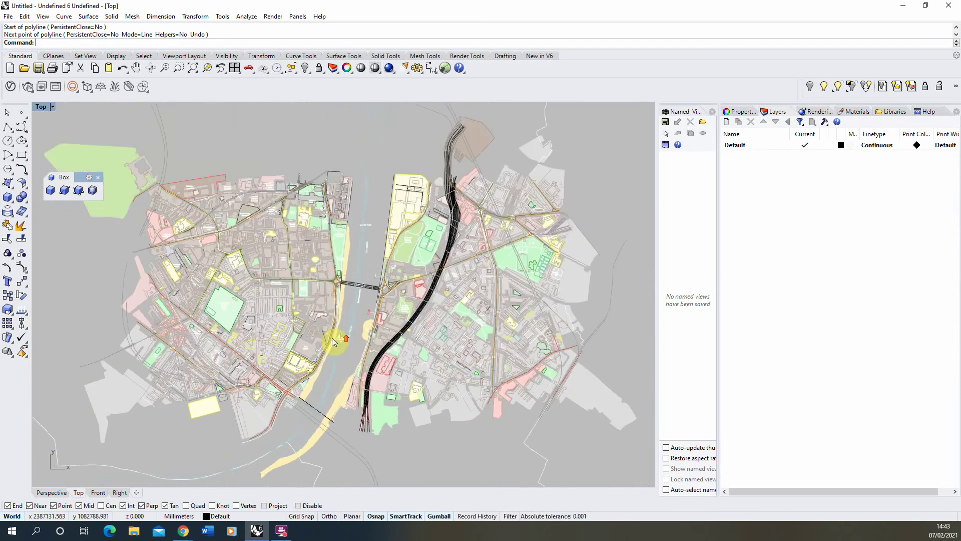
pyautogui.scroll(8, 339, 335)
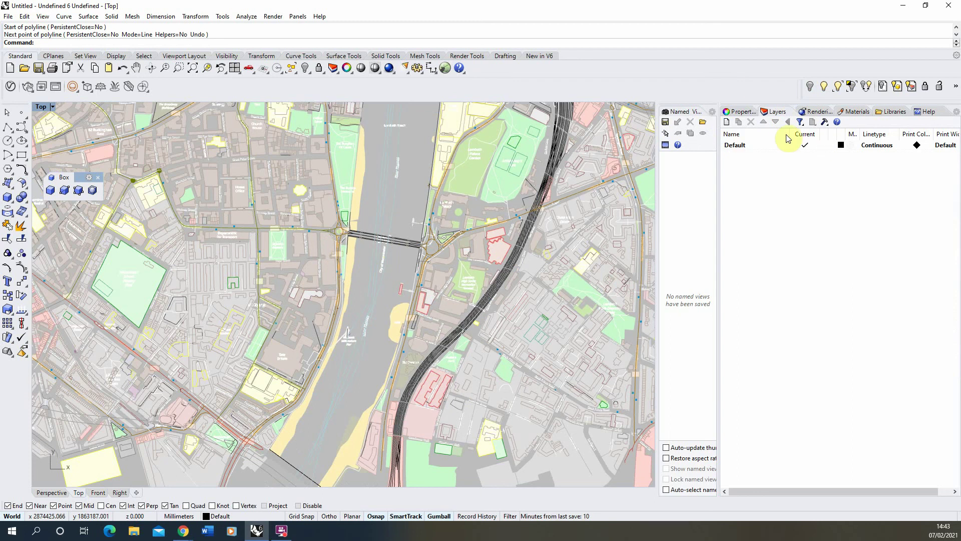
pyautogui.scroll(4, 467, 170)
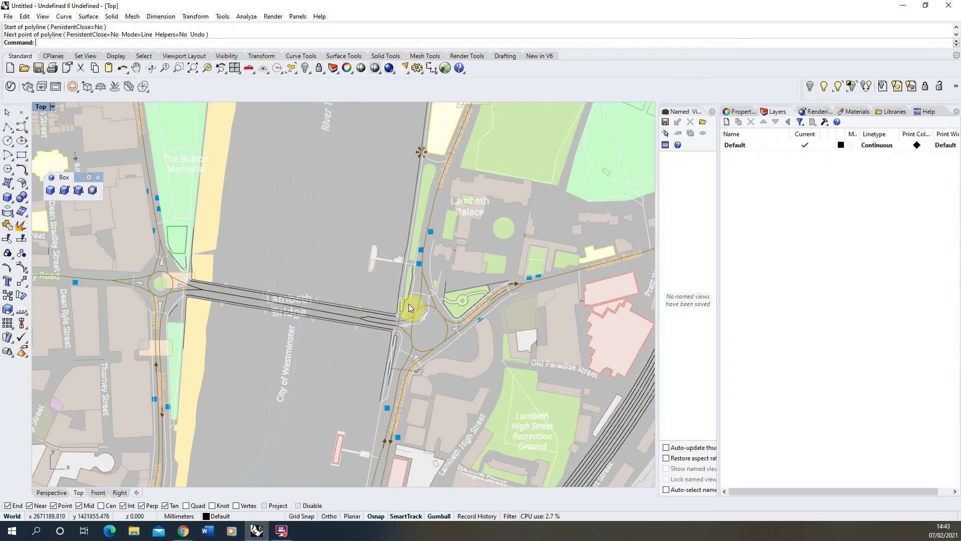
pyautogui.scroll(-1, 430, 250)
pyautogui.scroll(5, 220, 260)
pyautogui.scroll(1, 295, 268)
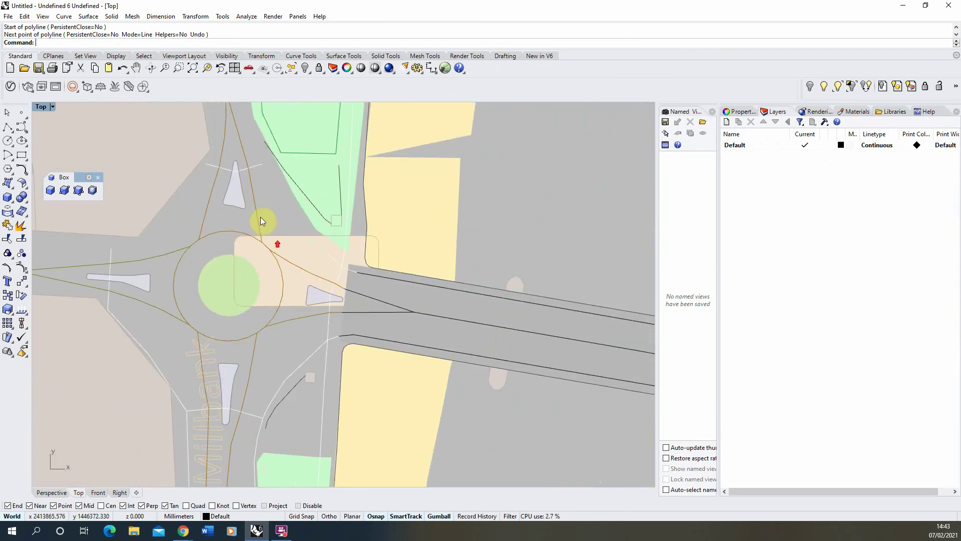
pyautogui.scroll(-1, 237, 204)
pyautogui.scroll(-2, 200, 255)
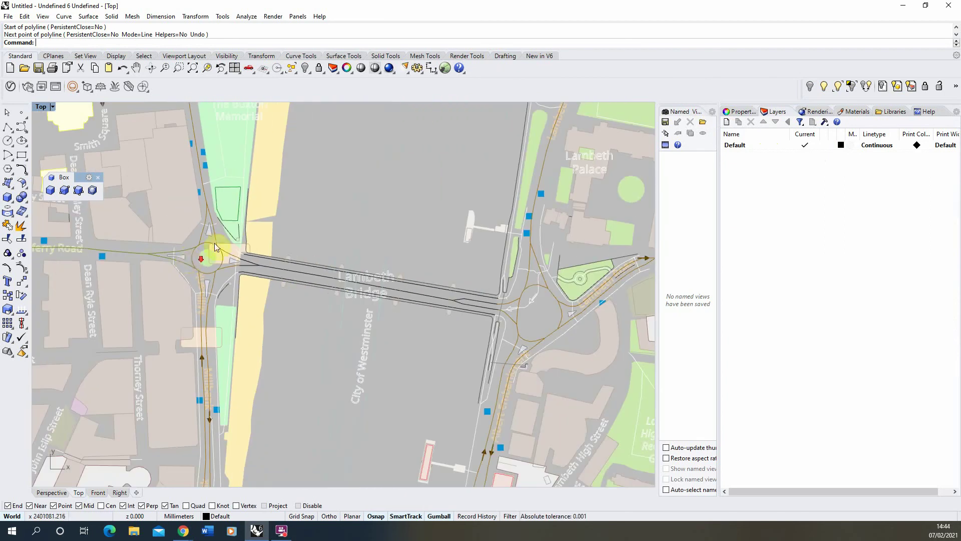
pyautogui.scroll(-1, 528, 317)
pyautogui.scroll(1, 537, 317)
pyautogui.scroll(2, 385, 280)
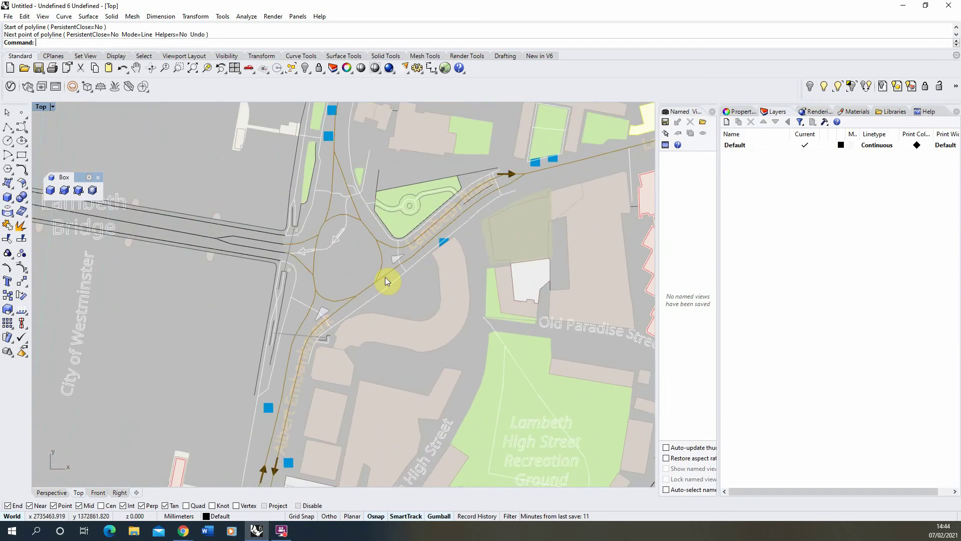
pyautogui.scroll(-1, 407, 303)
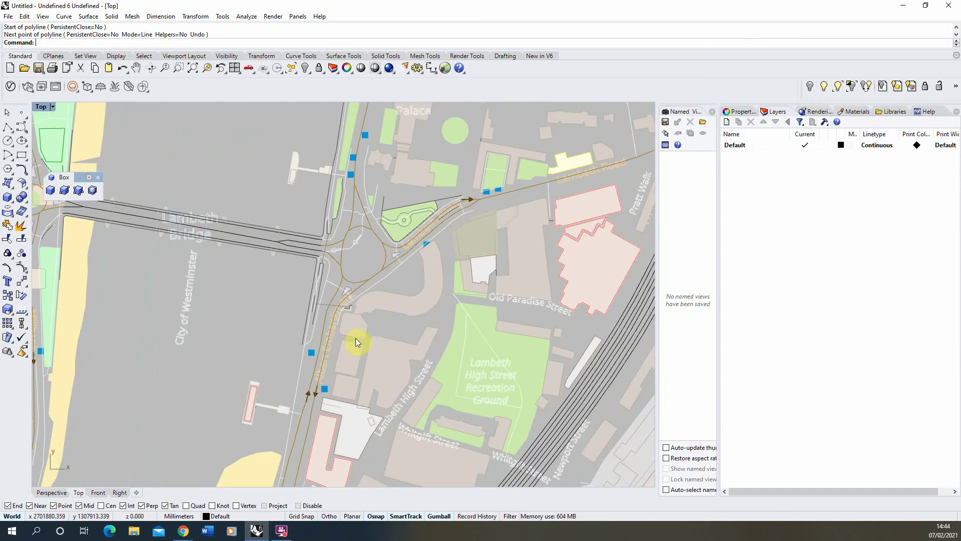
pyautogui.scroll(2, 611, 270)
# Step: Pick building outlines near the roundabout to inspect them, then dismiss the pick list
pyautogui.click(520, 235)
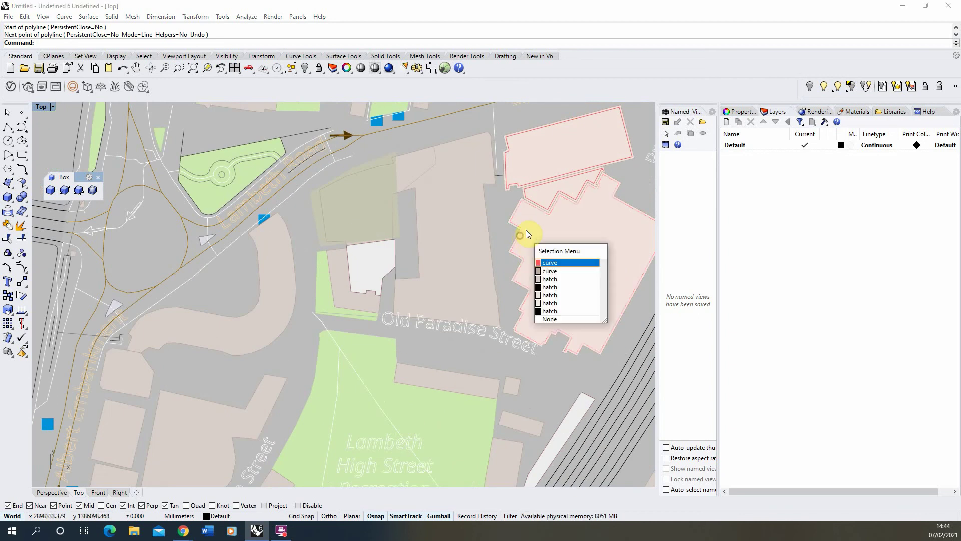
pyautogui.press('Return')
pyautogui.click(491, 222)
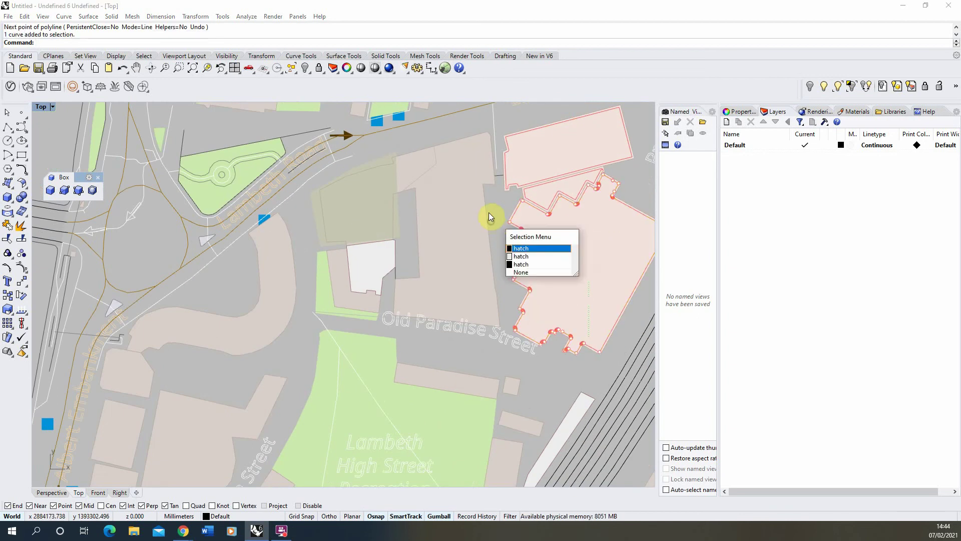
pyautogui.click(408, 236)
pyautogui.click(244, 283)
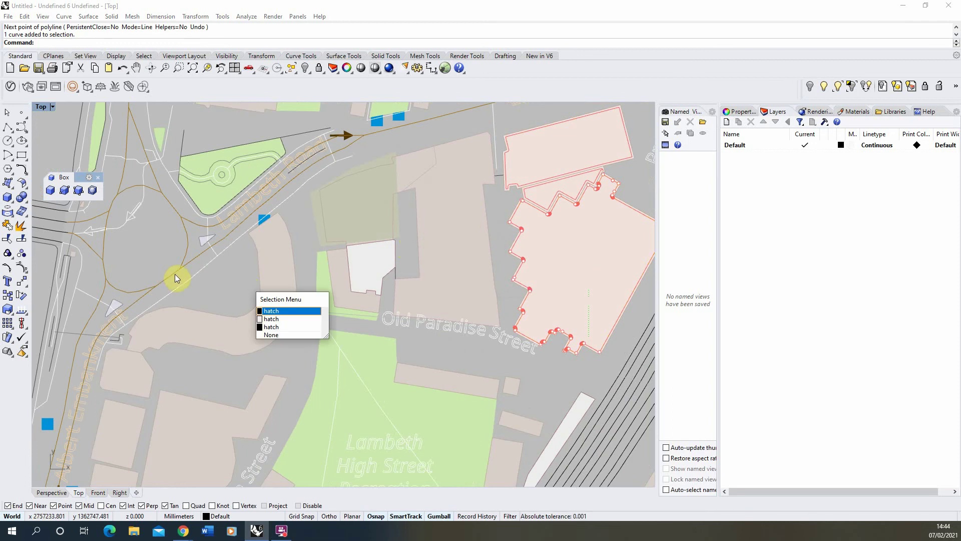
pyautogui.press('Escape')
pyautogui.scroll(-3, 344, 171)
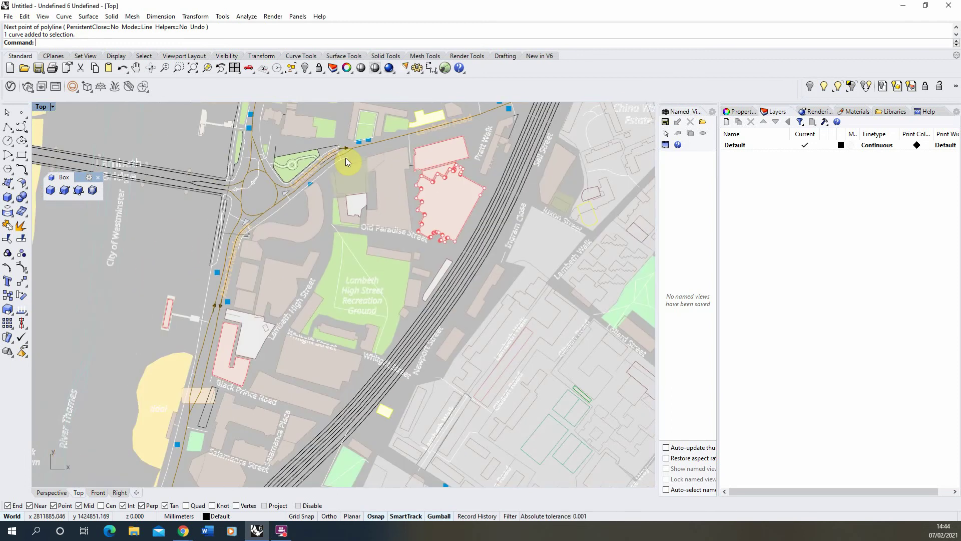
pyautogui.scroll(-2, 345, 158)
pyautogui.scroll(3, 141, 219)
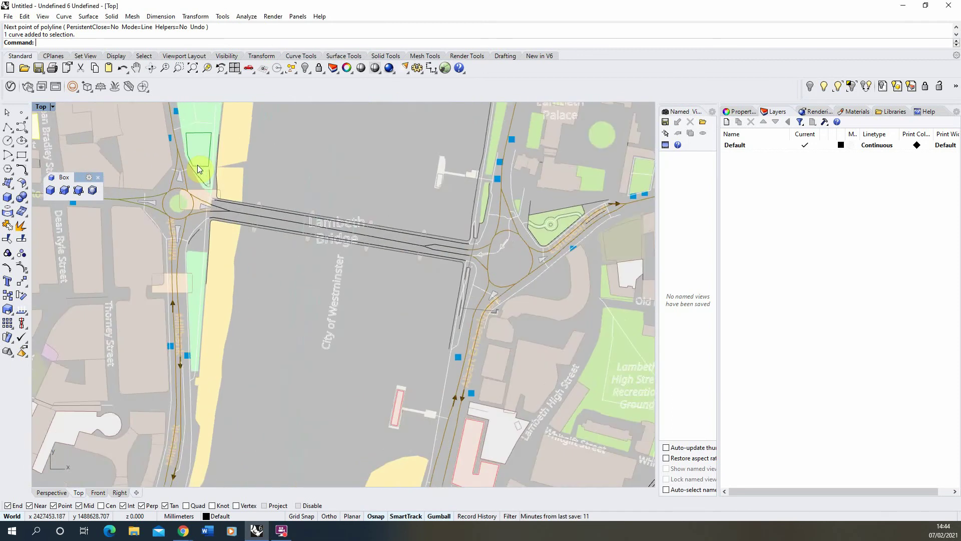
pyautogui.scroll(2, 154, 222)
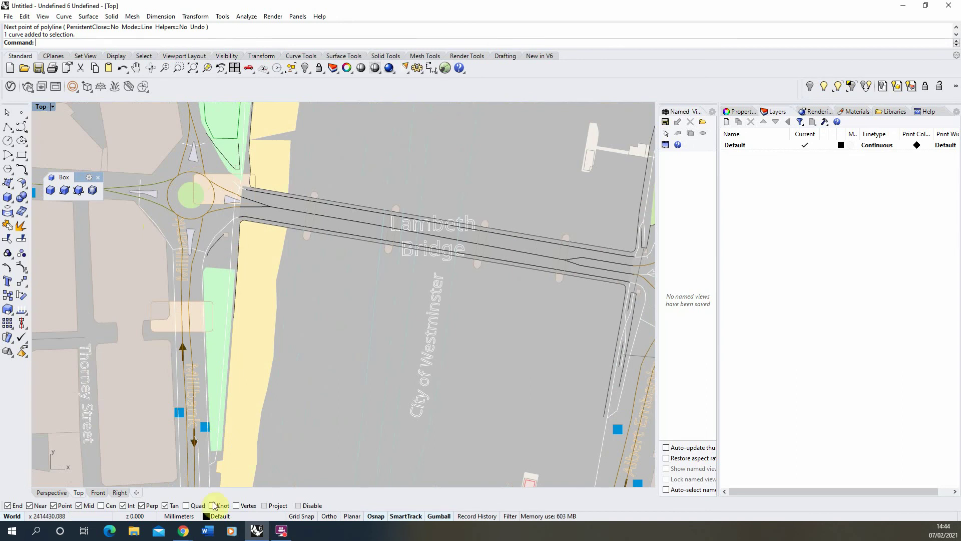
# Step: Open the OpenStreetMap Map Key legend beside the Lambeth Bridge map
pyautogui.moveTo(183, 529)
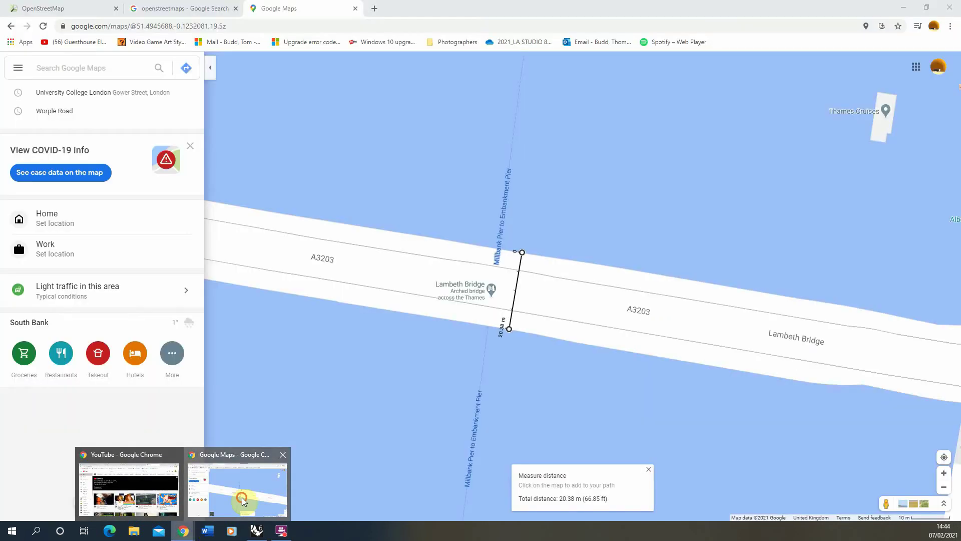
pyautogui.click(50, 8)
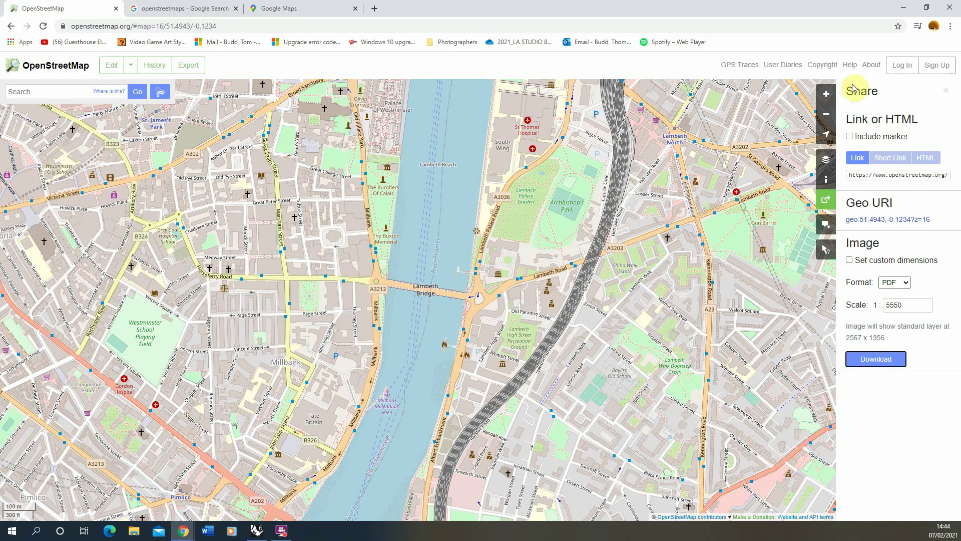
pyautogui.click(827, 180)
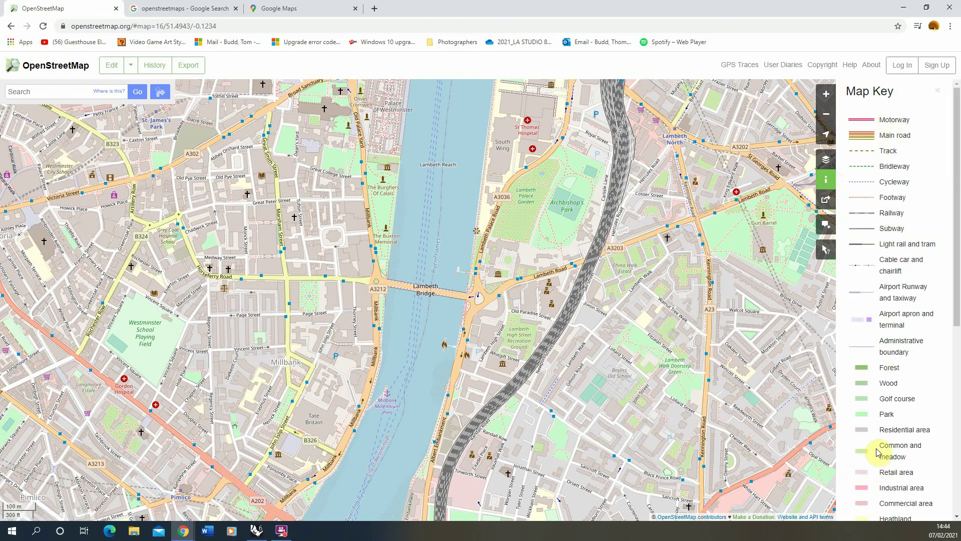
pyautogui.moveTo(956, 124); pyautogui.dragTo(957, 182)
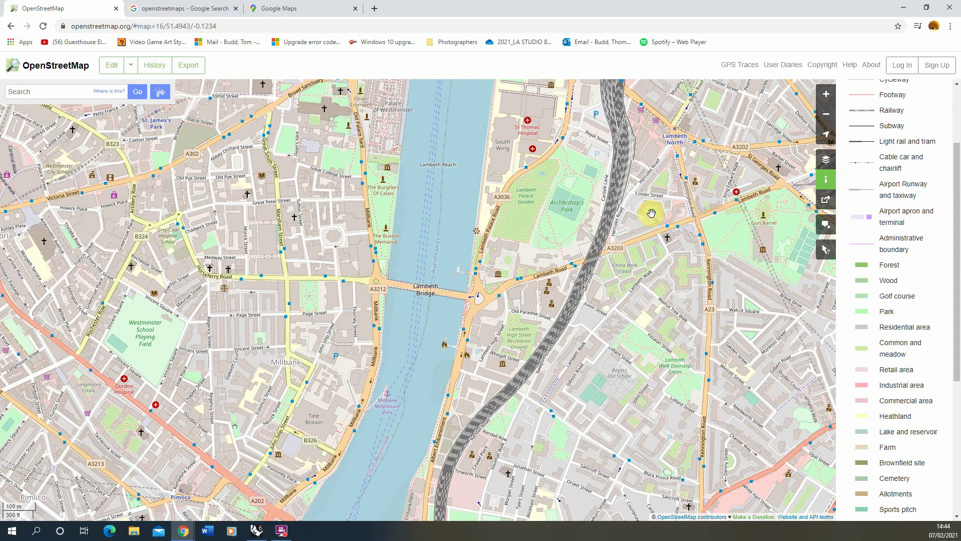
# Step: Return to Rhino and pan east toward Lambeth Palace
pyautogui.click(257, 534)
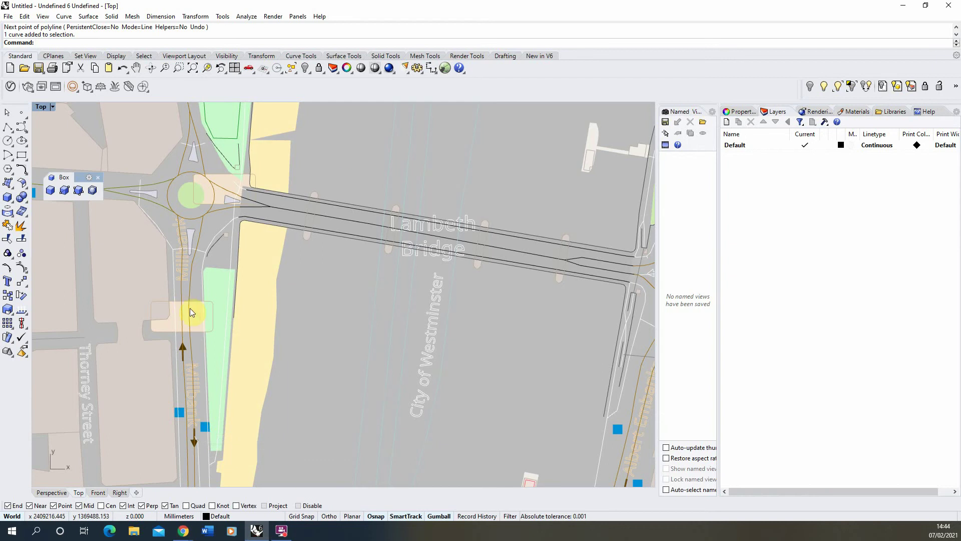
pyautogui.press('Right')
pyautogui.press('Right')
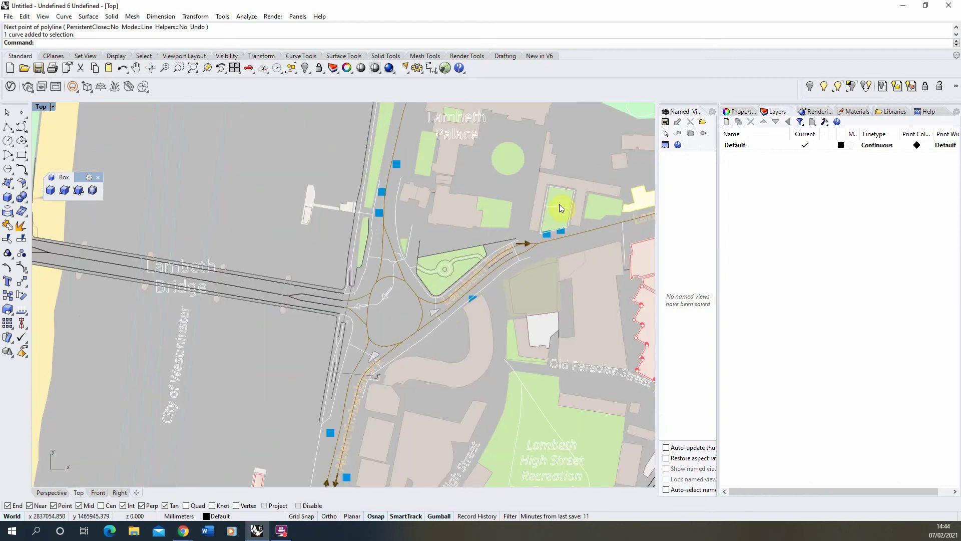
pyautogui.scroll(-2, 621, 131)
pyautogui.scroll(3, 466, 311)
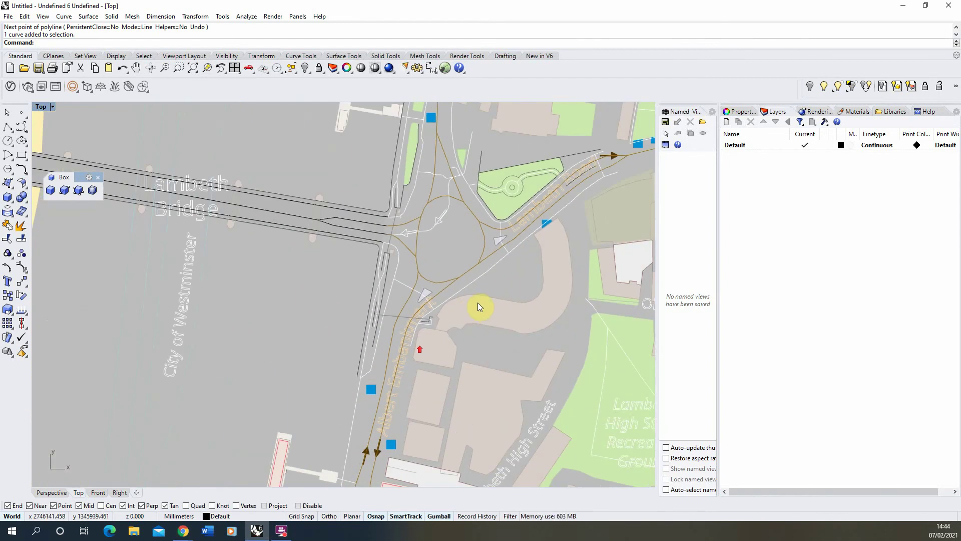
# Step: Pick one building outline curve and run SelColor to select all same-coloured curves
pyautogui.click(491, 298)
pyautogui.click(526, 325)
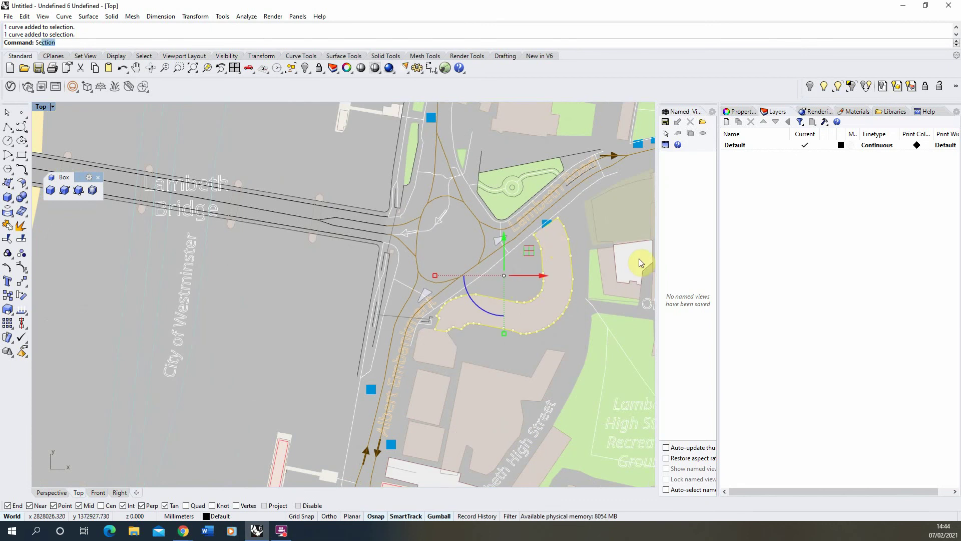
pyautogui.write('SelColor')
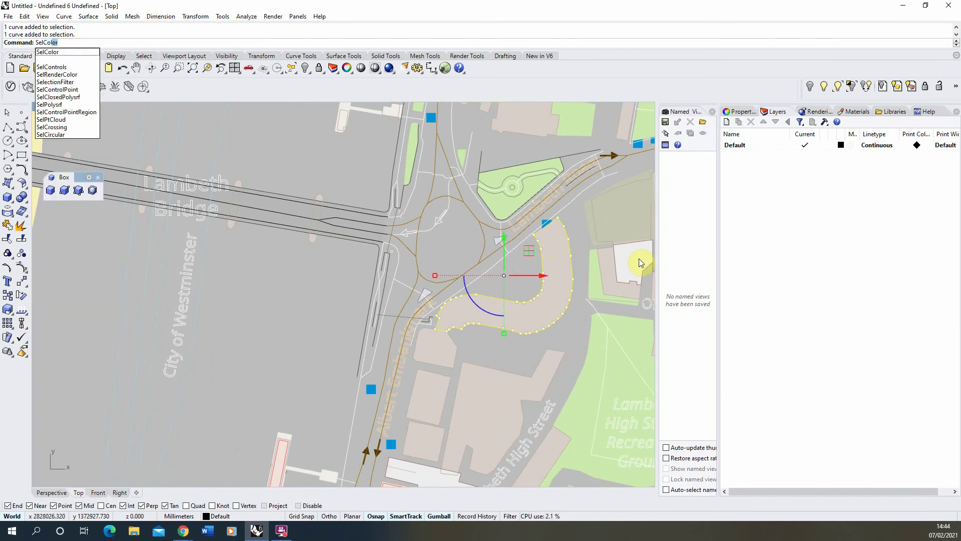
pyautogui.press('Return')
pyautogui.scroll(-5, 498, 309)
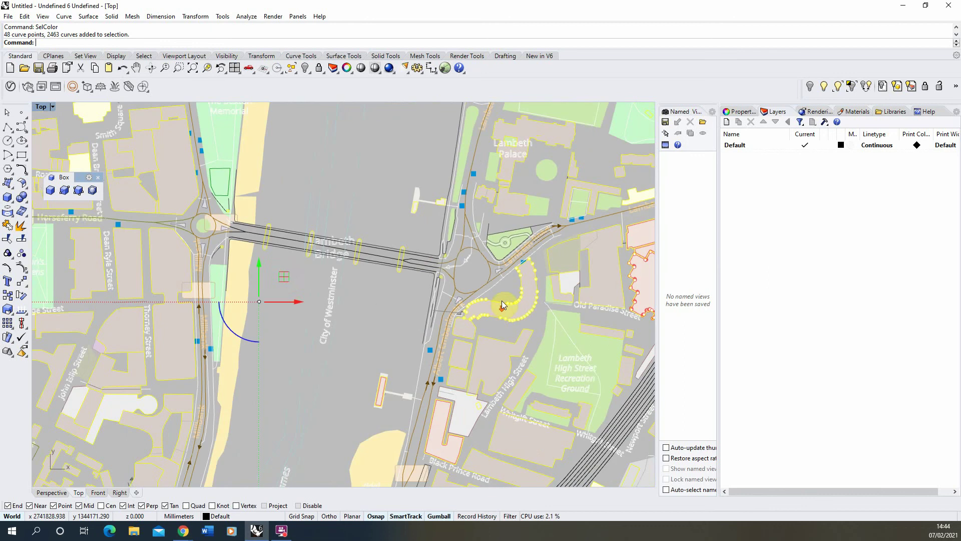
pyautogui.scroll(5, 171, 230)
pyautogui.scroll(-4, 354, 262)
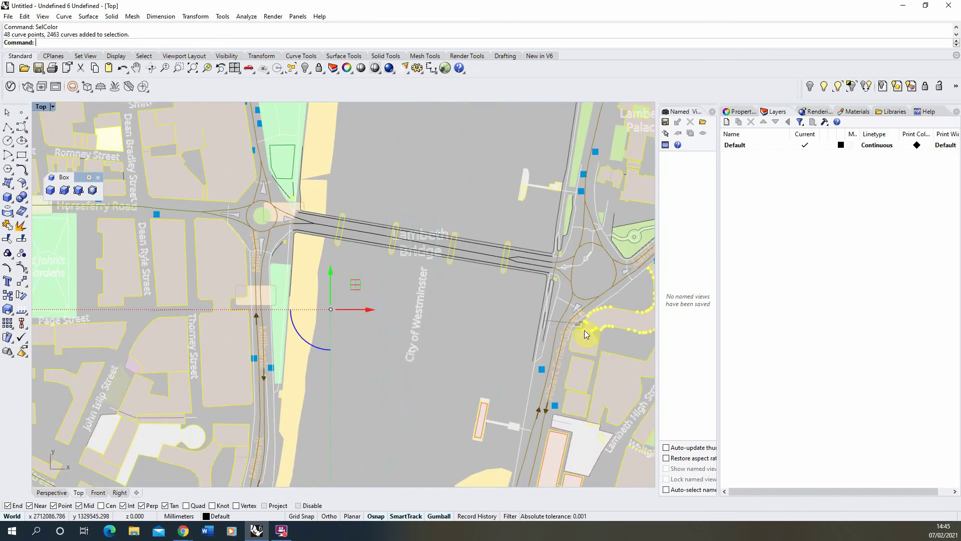
pyautogui.scroll(-3, 350, 307)
pyautogui.scroll(-4, 330, 328)
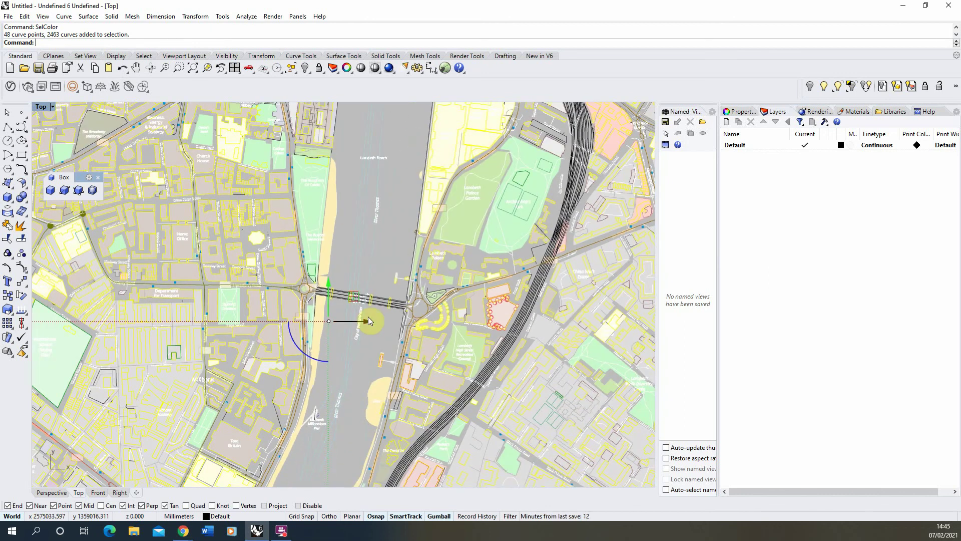
# Step: Create a new layer named 'Building Ouline' and give it a cyan layer colour
pyautogui.scroll(4, 340, 318)
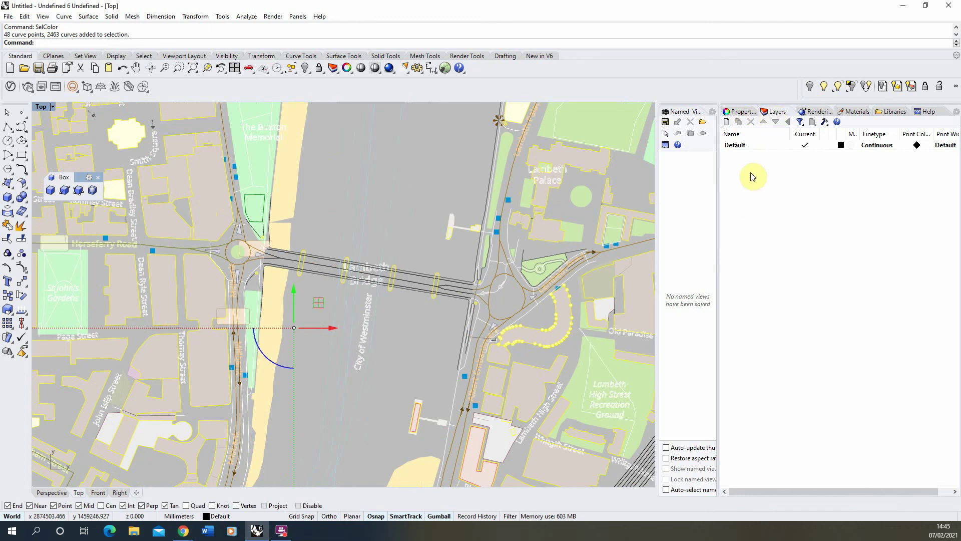
pyautogui.click(726, 121)
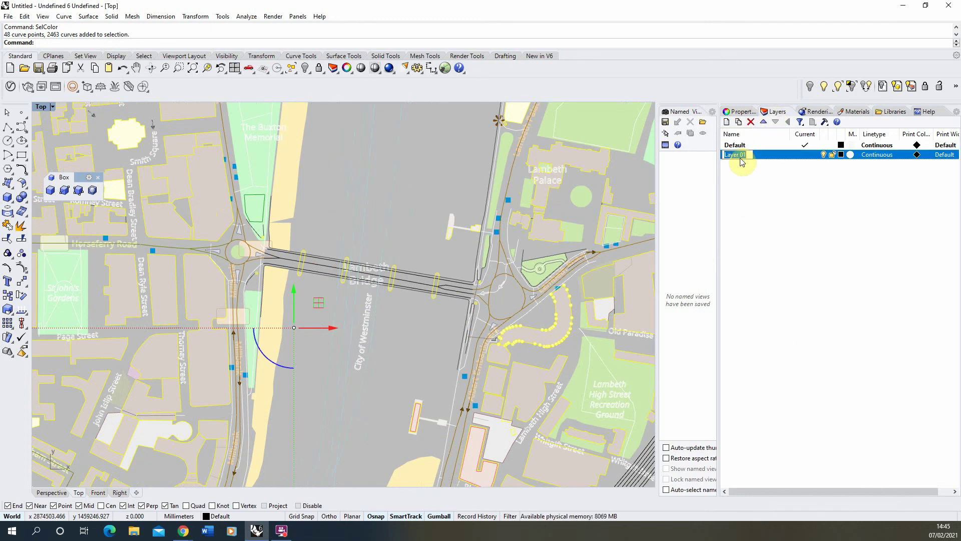
pyautogui.write('Building Outl')
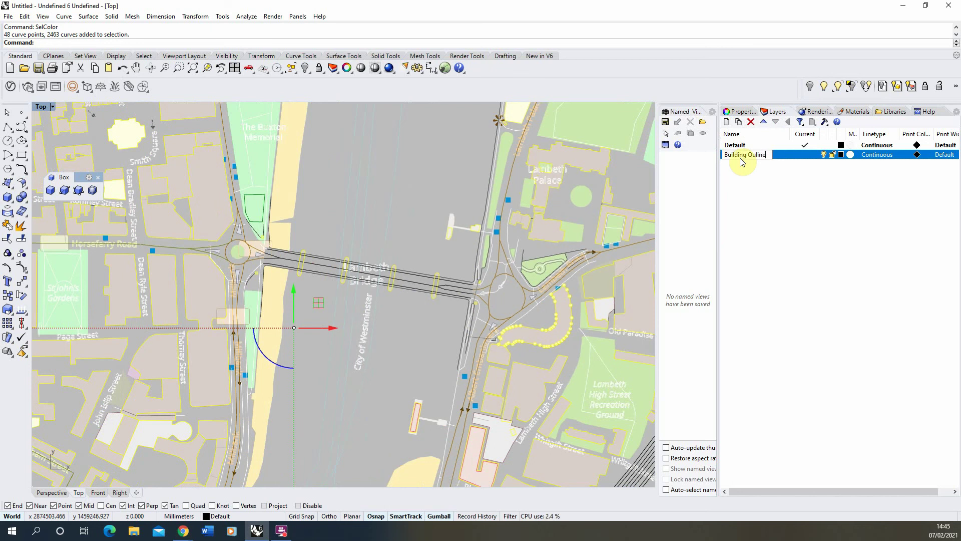
pyautogui.press('Return')
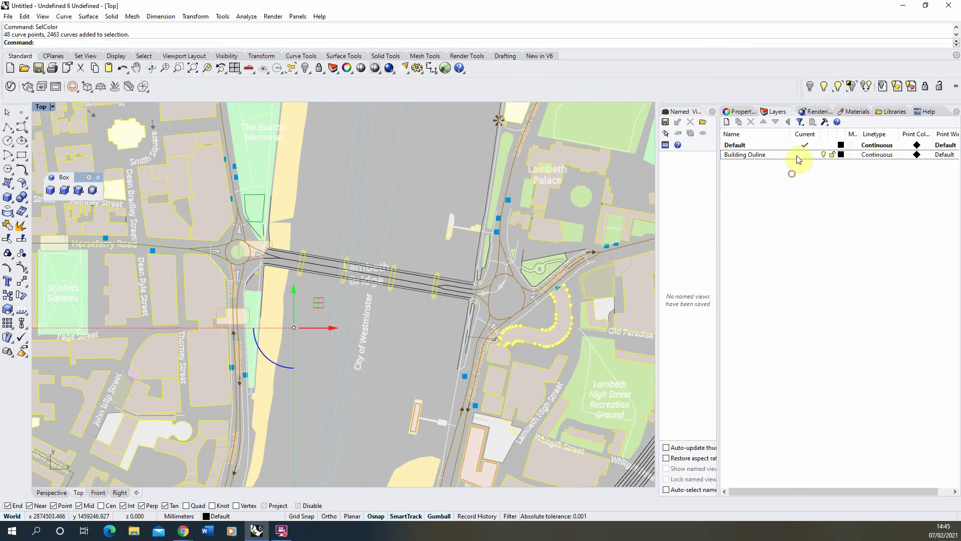
pyautogui.click(841, 154)
pyautogui.click(448, 219)
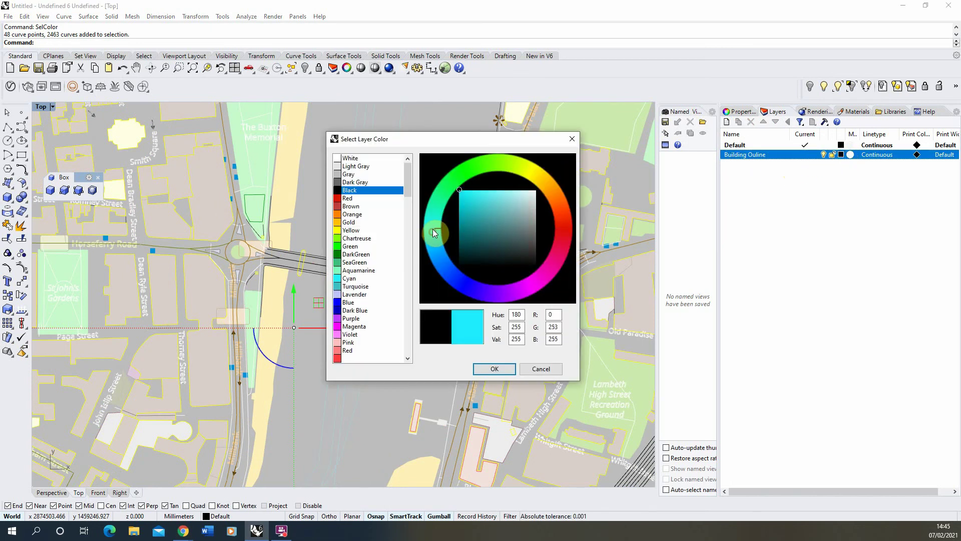
pyautogui.click(494, 368)
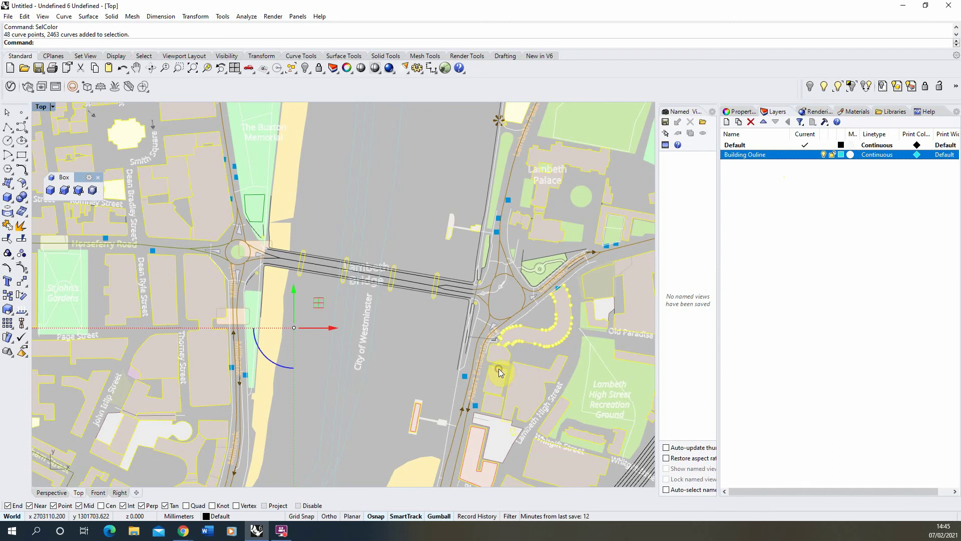
# Step: Move the 2464 selected curves to Building Ouline, with display colour and print width By Layer
pyautogui.click(739, 111)
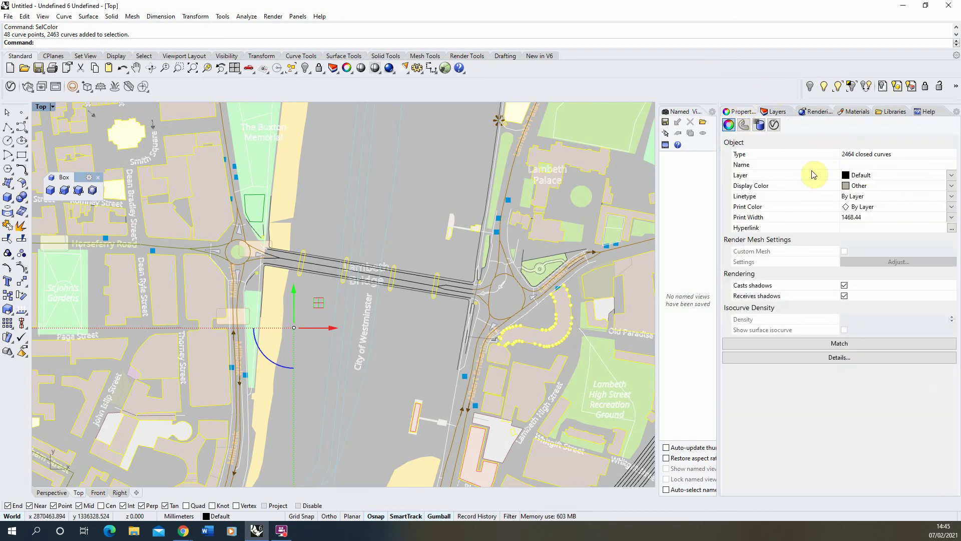
pyautogui.click(950, 176)
pyautogui.click(874, 190)
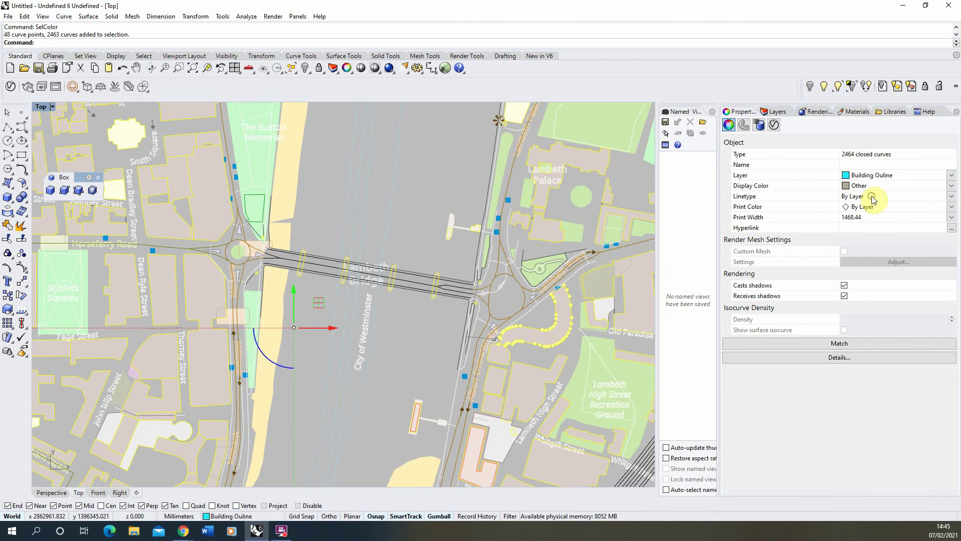
pyautogui.scroll(-1, 464, 254)
pyautogui.scroll(3, 444, 256)
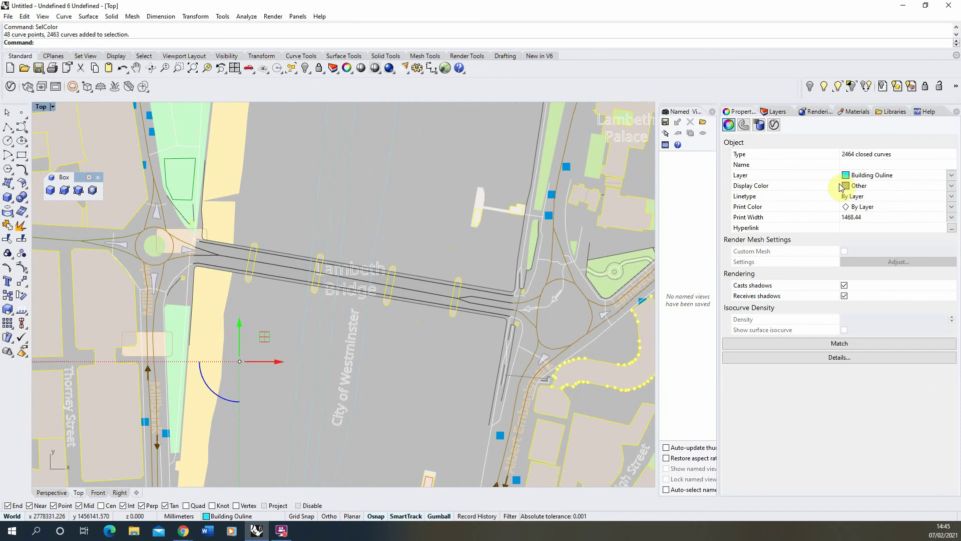
pyautogui.click(951, 187)
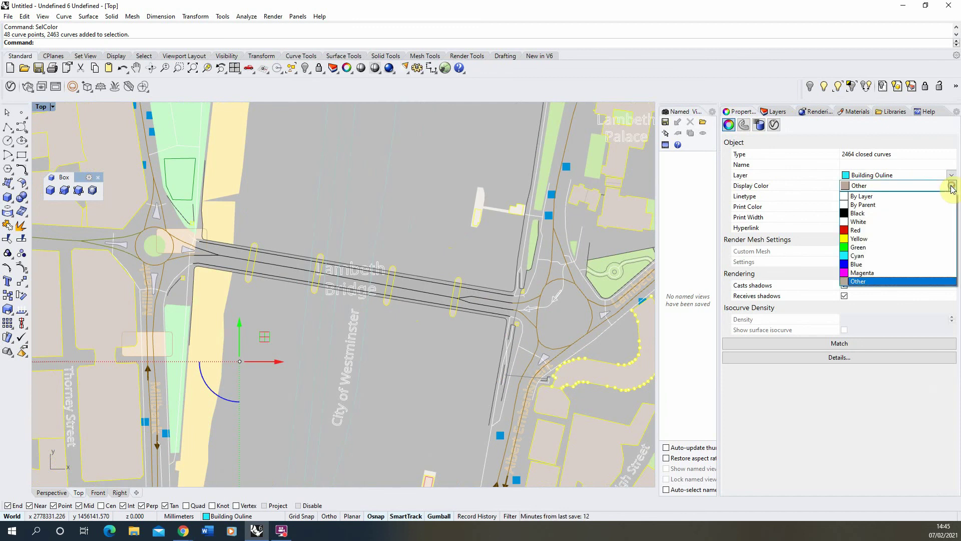
pyautogui.click(873, 196)
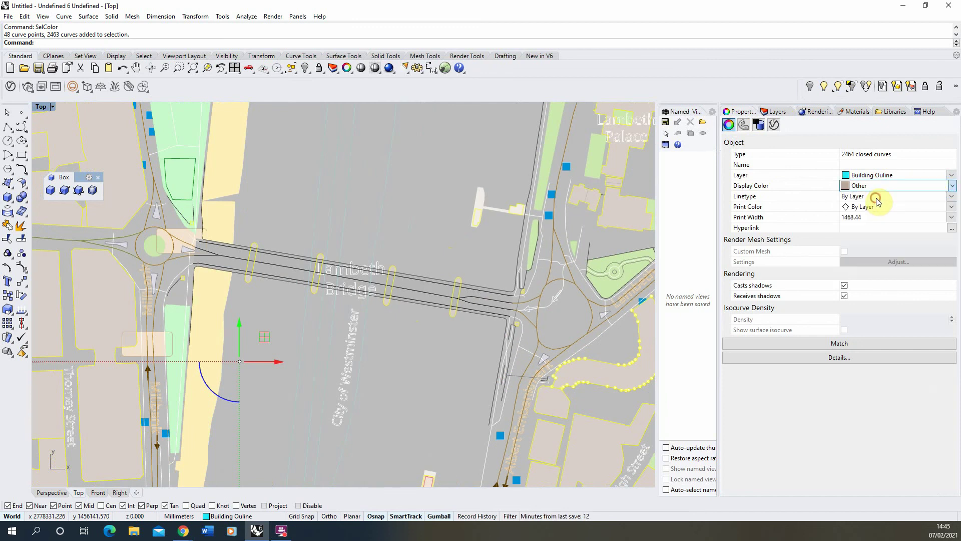
pyautogui.click(952, 217)
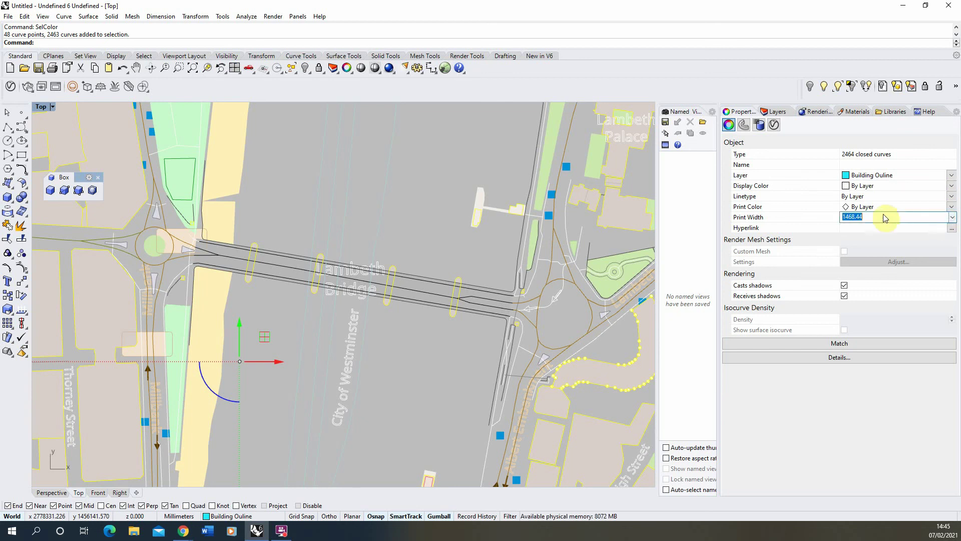
pyautogui.click(953, 217)
pyautogui.click(876, 227)
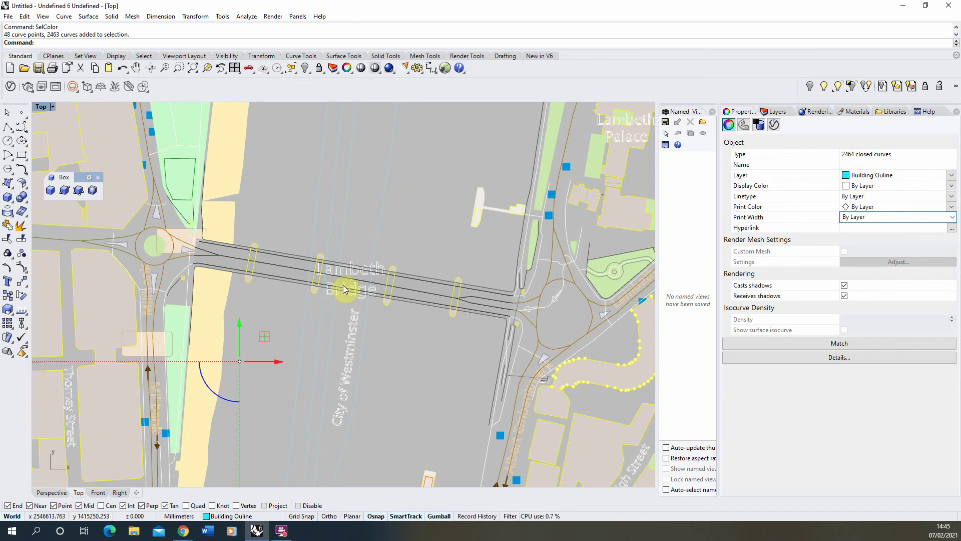
# Step: Clear the outline curve selection and make Building Ouline the current layer
pyautogui.scroll(-3, 350, 293)
pyautogui.click(395, 336)
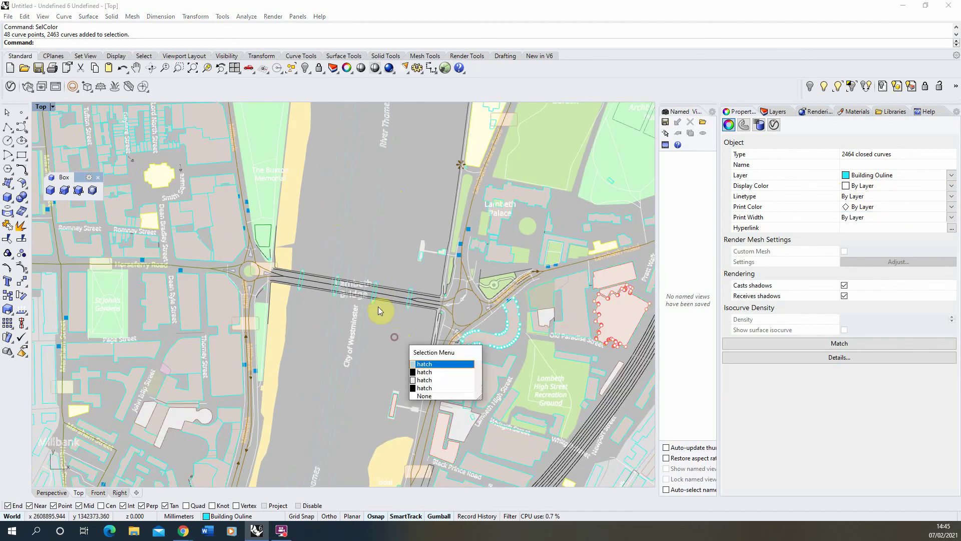
pyautogui.click(391, 241)
pyautogui.click(775, 112)
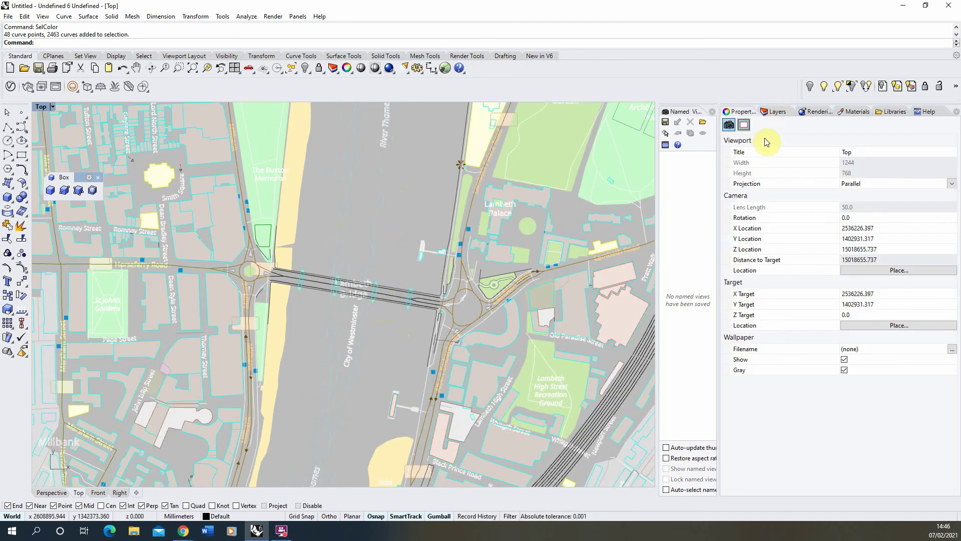
pyautogui.click(782, 114)
pyautogui.click(804, 154)
# Step: Hide the Default layer's background map, then turn it back on
pyautogui.click(824, 145)
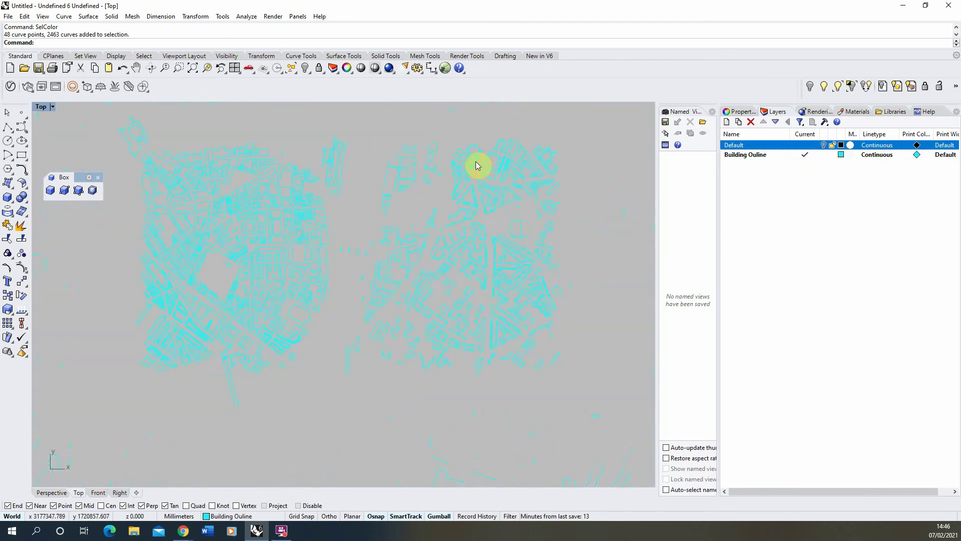
pyautogui.scroll(3, 349, 252)
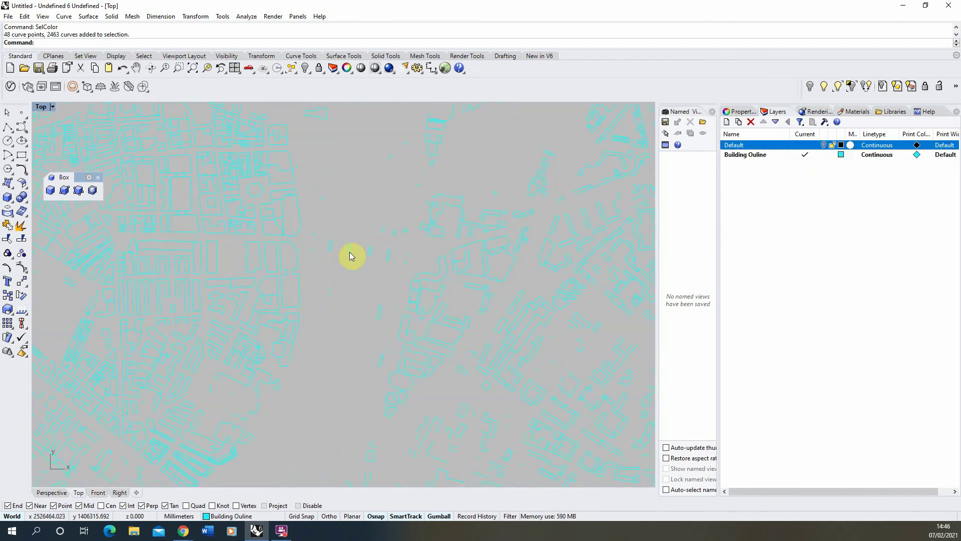
pyautogui.click(823, 146)
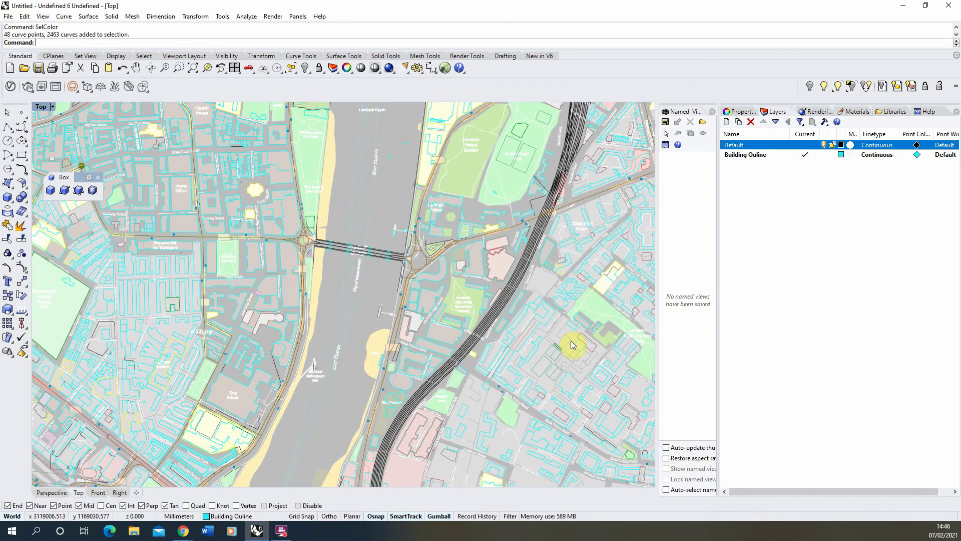
pyautogui.scroll(5, 357, 255)
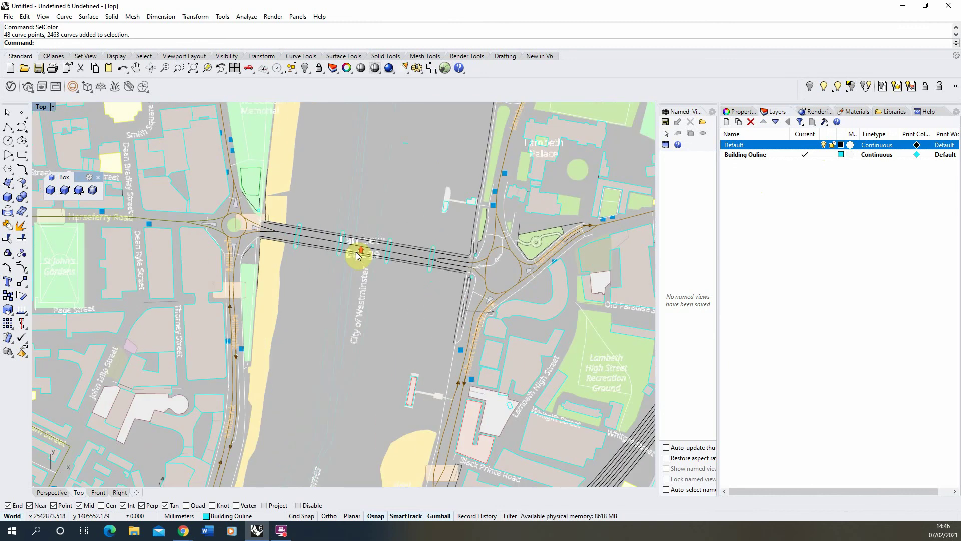